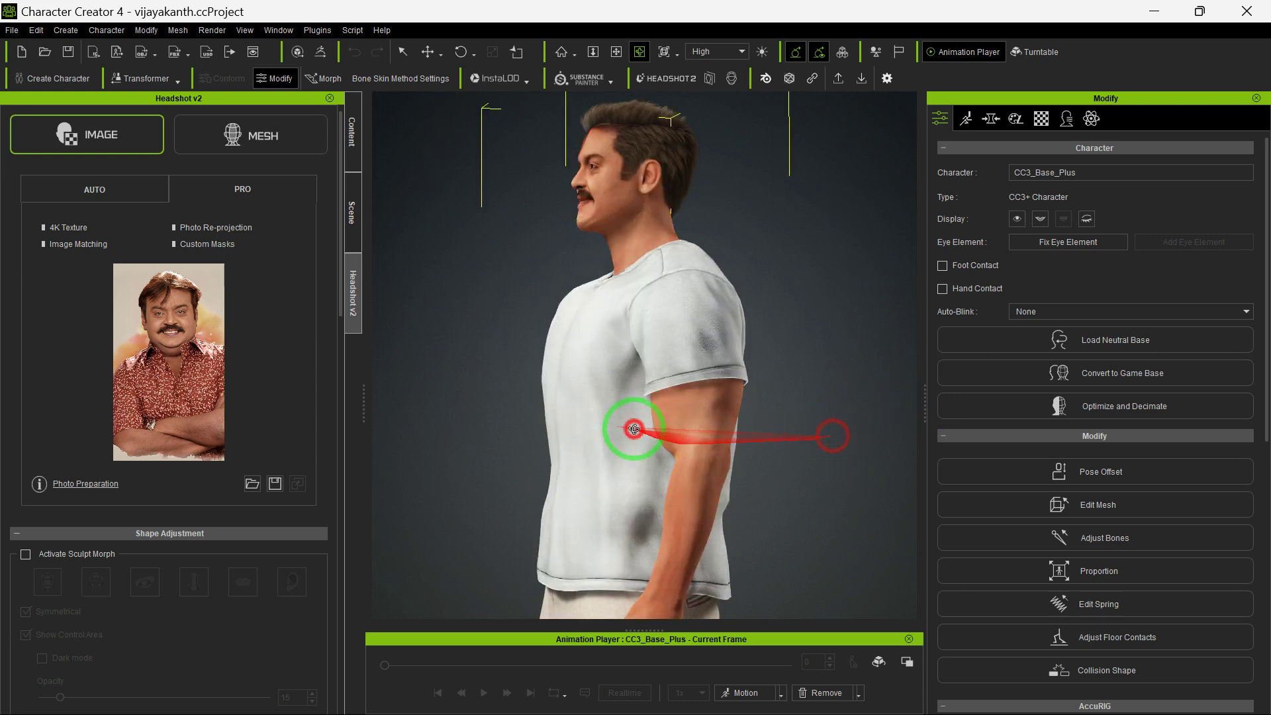
- Examine the finished clothed character from the side and front, from the face down to the shoes
{"action": "left_click_drag", "start_coordinate": [642, 477], "coordinate": [813, 446]}
{"action": "scroll", "coordinate": [813, 445], "scroll_direction": "down", "scroll_amount": 3}
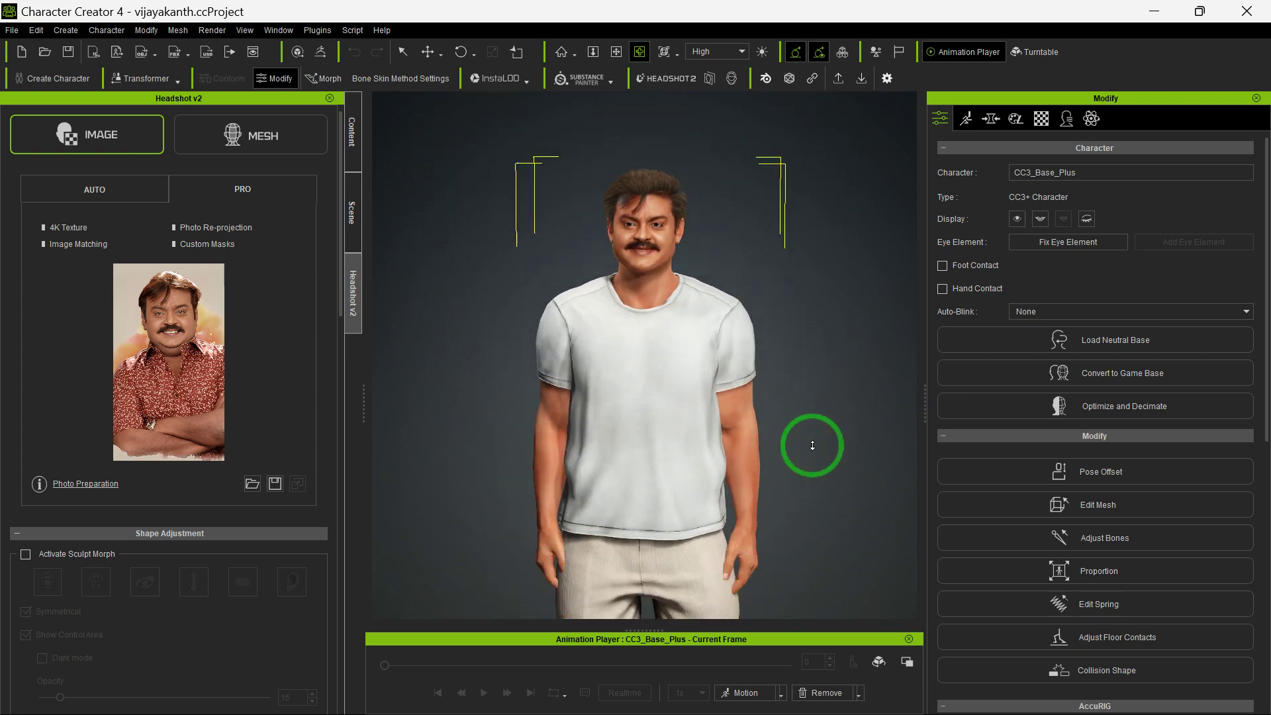
{"action": "left_click", "coordinate": [427, 51]}
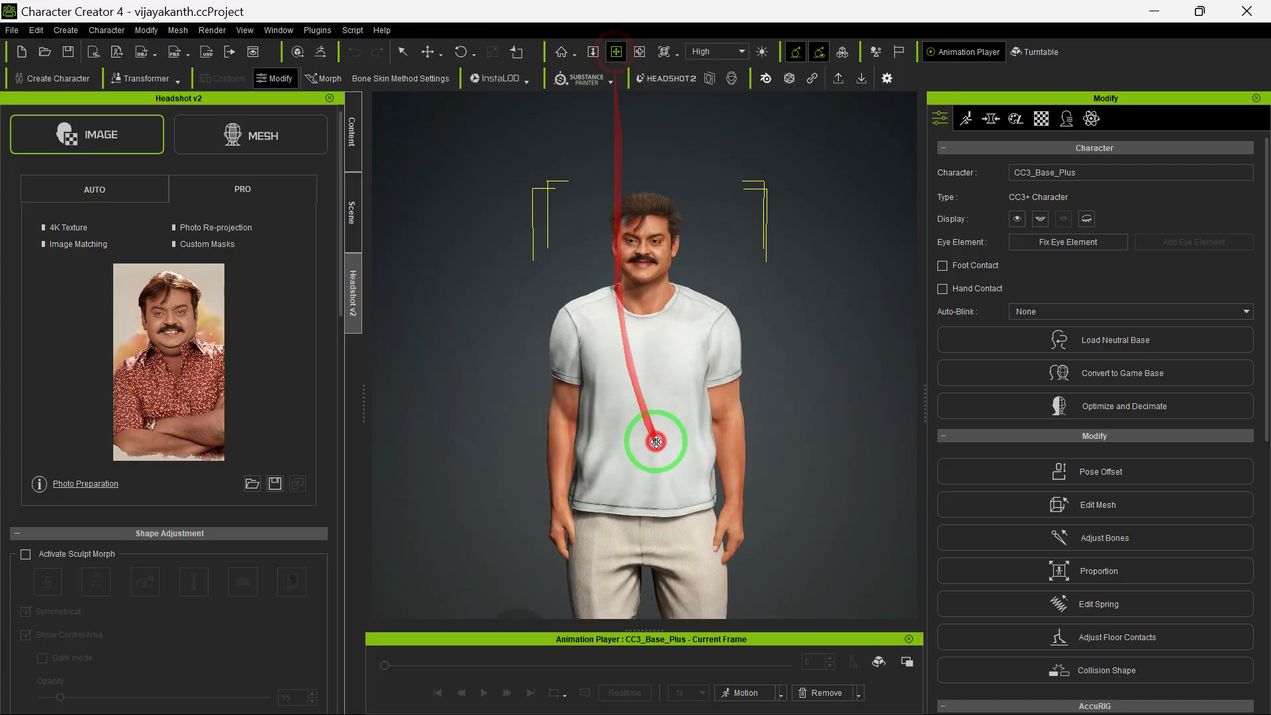
{"action": "left_click_drag", "start_coordinate": [652, 445], "coordinate": [646, 331]}
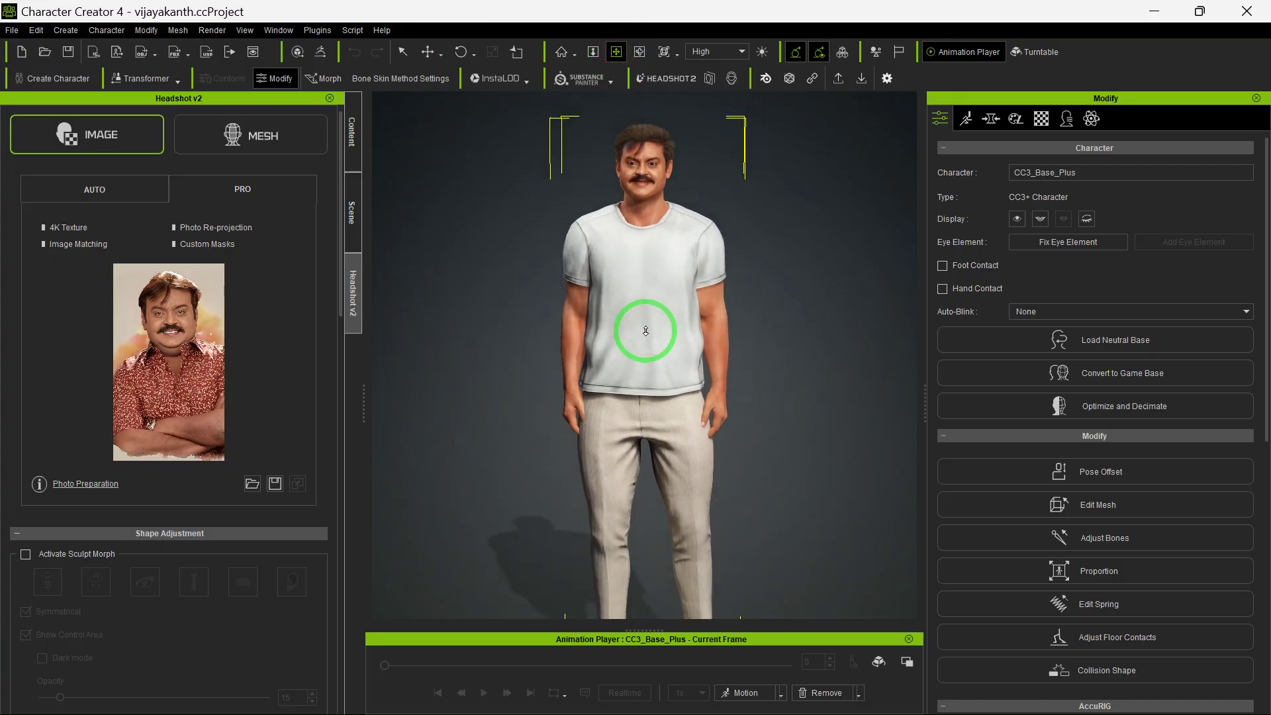
{"action": "left_click_drag", "start_coordinate": [647, 375], "coordinate": [653, 340]}
{"action": "left_click_drag", "start_coordinate": [653, 340], "coordinate": [659, 348]}
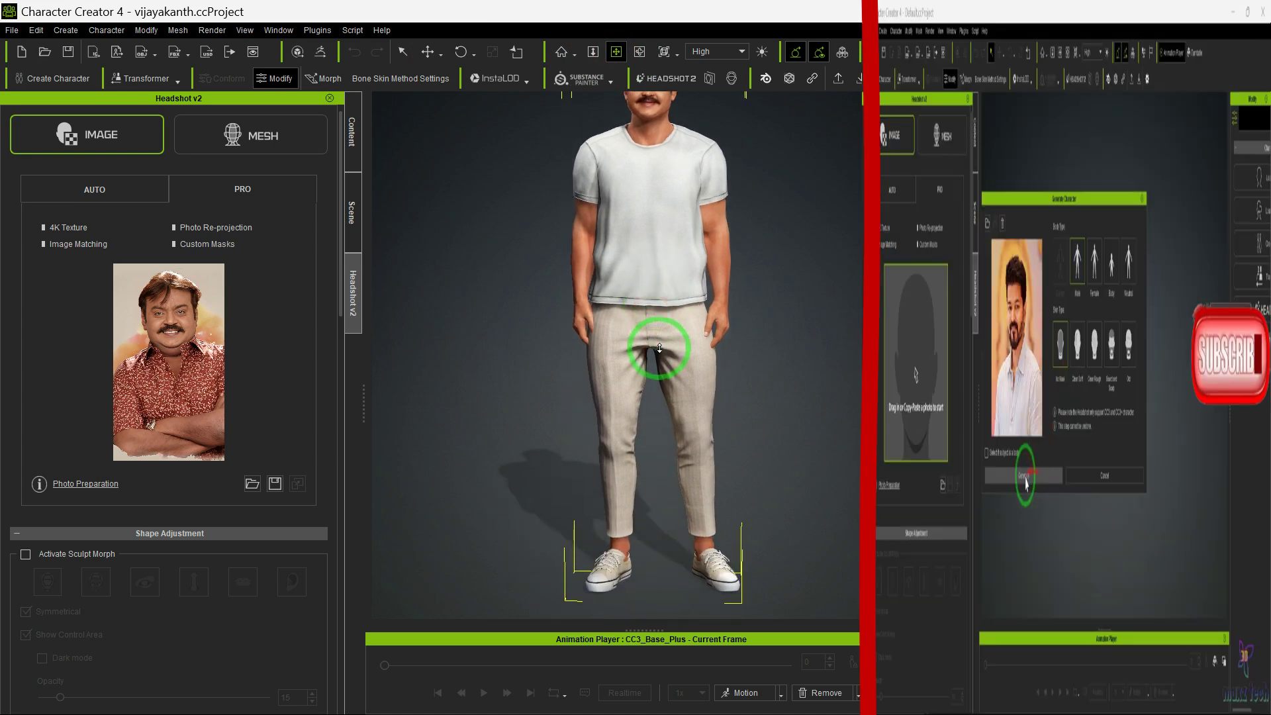
{"action": "scroll", "coordinate": [659, 347], "scroll_direction": "down", "scroll_amount": 5}
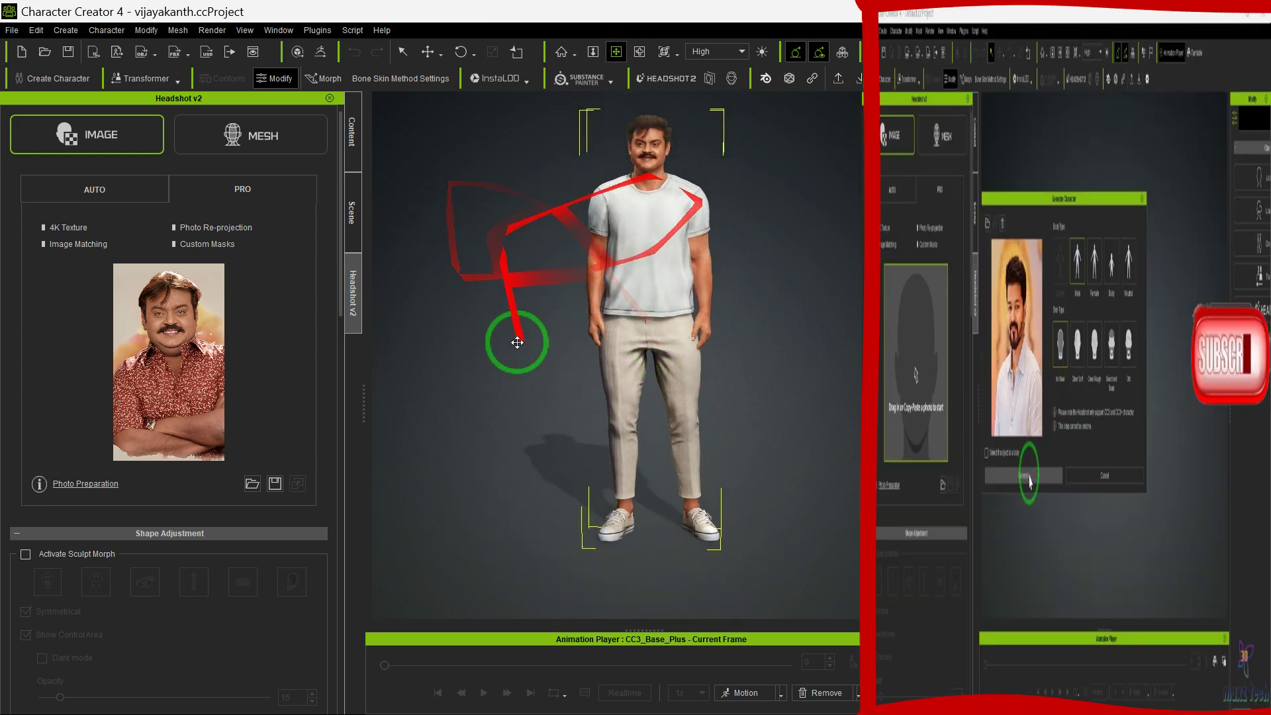
{"action": "scroll", "coordinate": [661, 283], "scroll_direction": "up", "scroll_amount": 10}
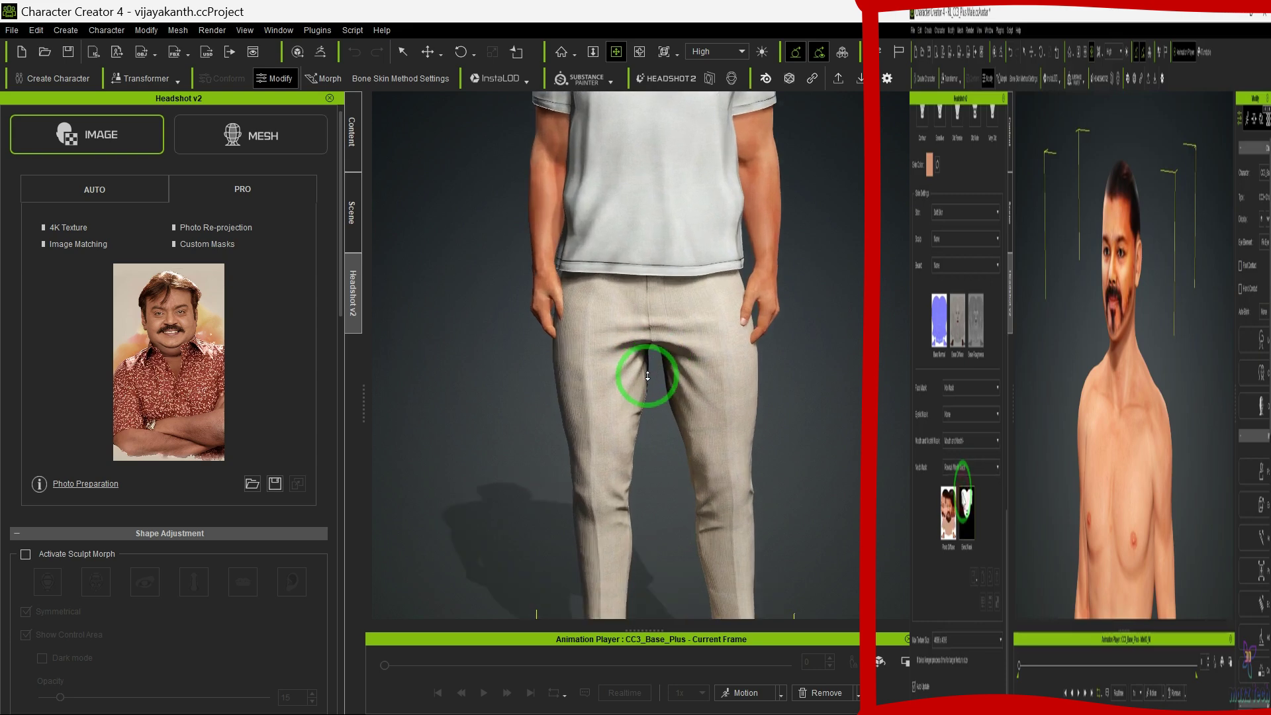
{"action": "left_click_drag", "start_coordinate": [647, 376], "coordinate": [667, 540]}
{"action": "scroll", "coordinate": [671, 514], "scroll_direction": "down", "scroll_amount": 3}
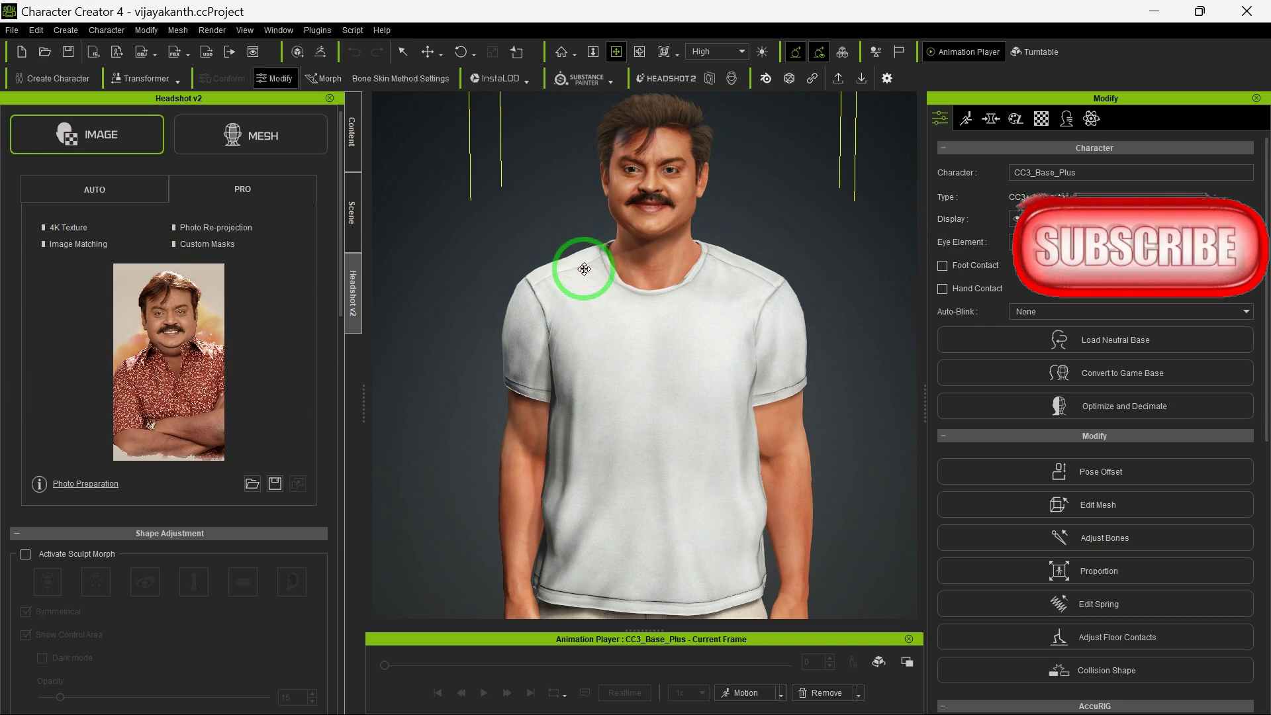
- Start an FBX export of the clothed character
{"action": "left_click", "coordinate": [11, 30]}
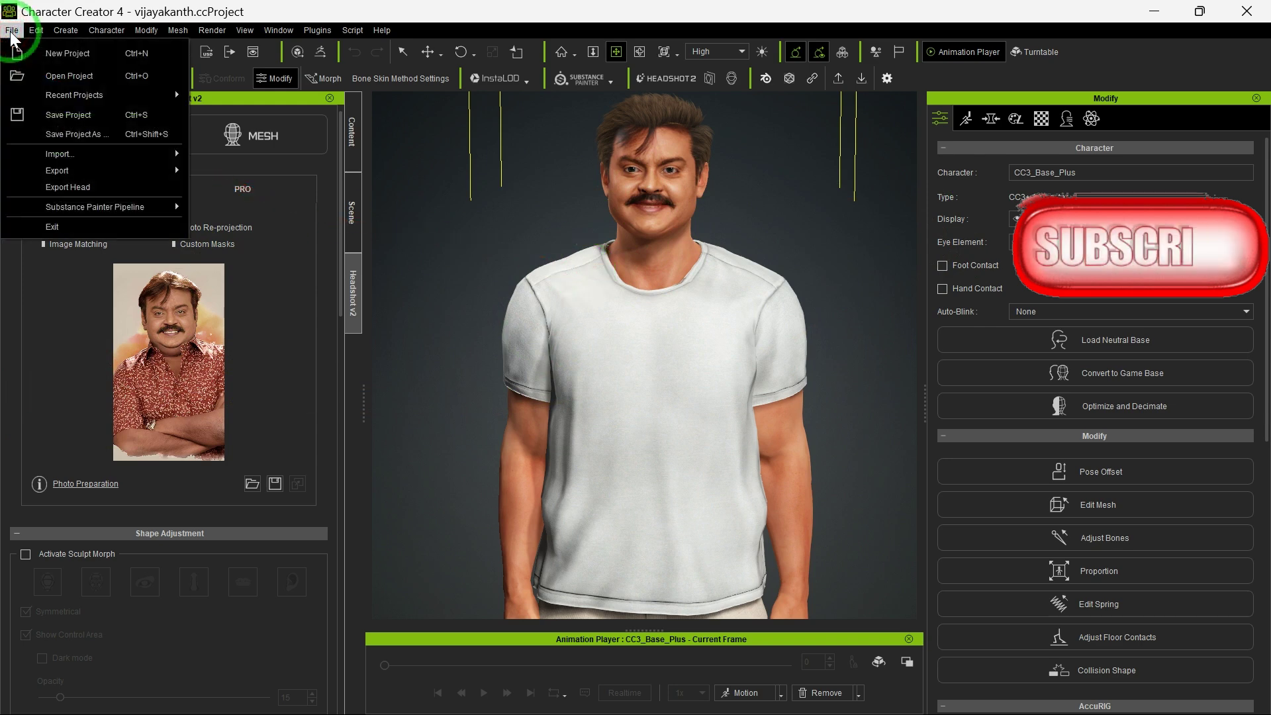
{"action": "mouse_move", "coordinate": [49, 171]}
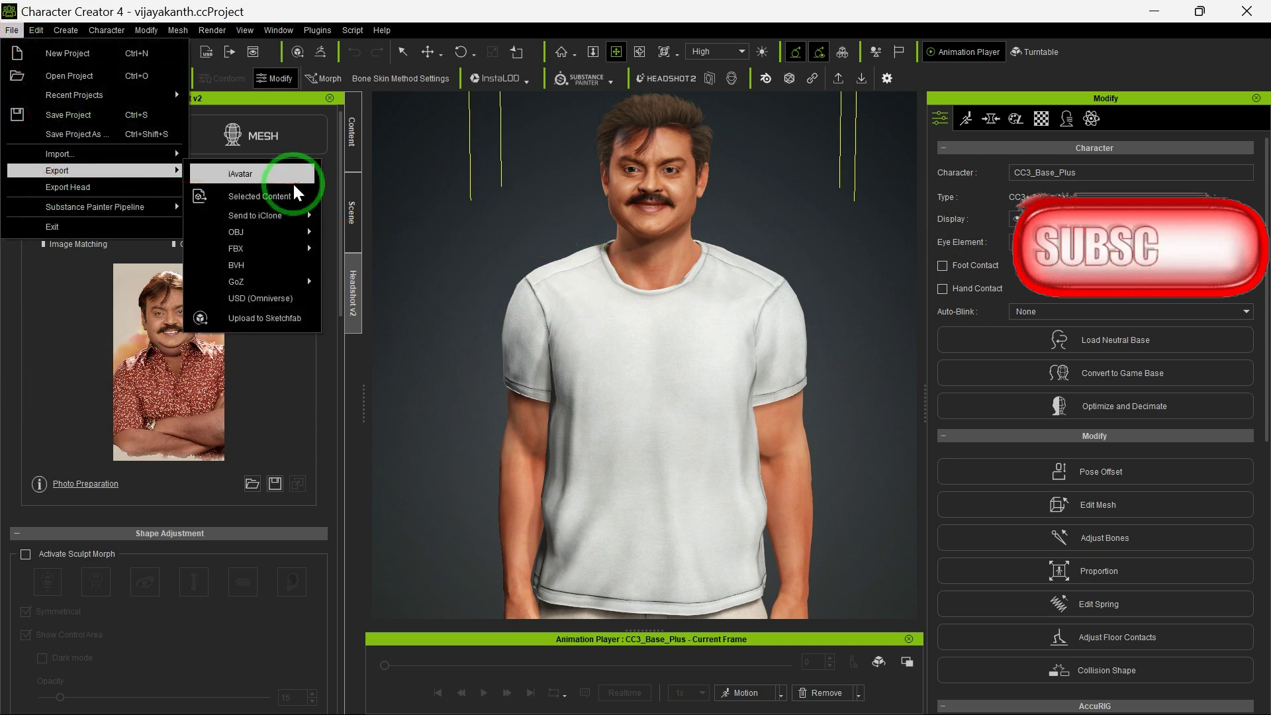
{"action": "mouse_move", "coordinate": [300, 250]}
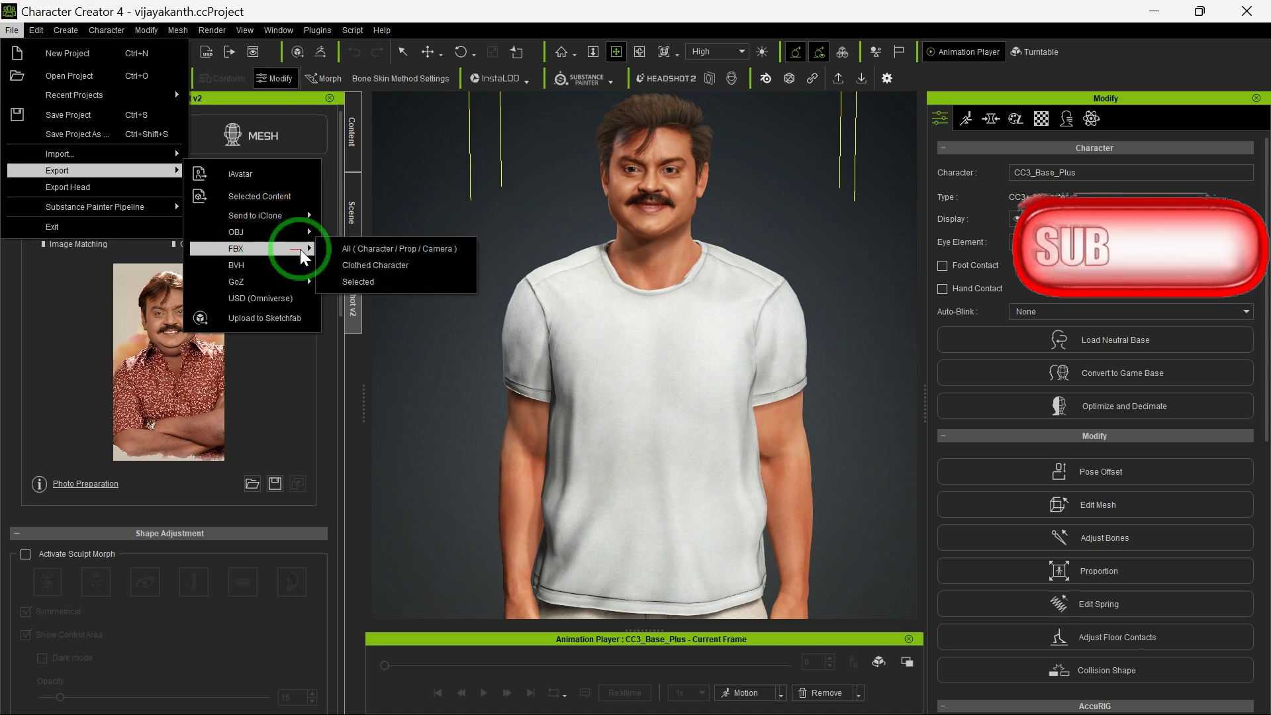
{"action": "left_click", "coordinate": [402, 266]}
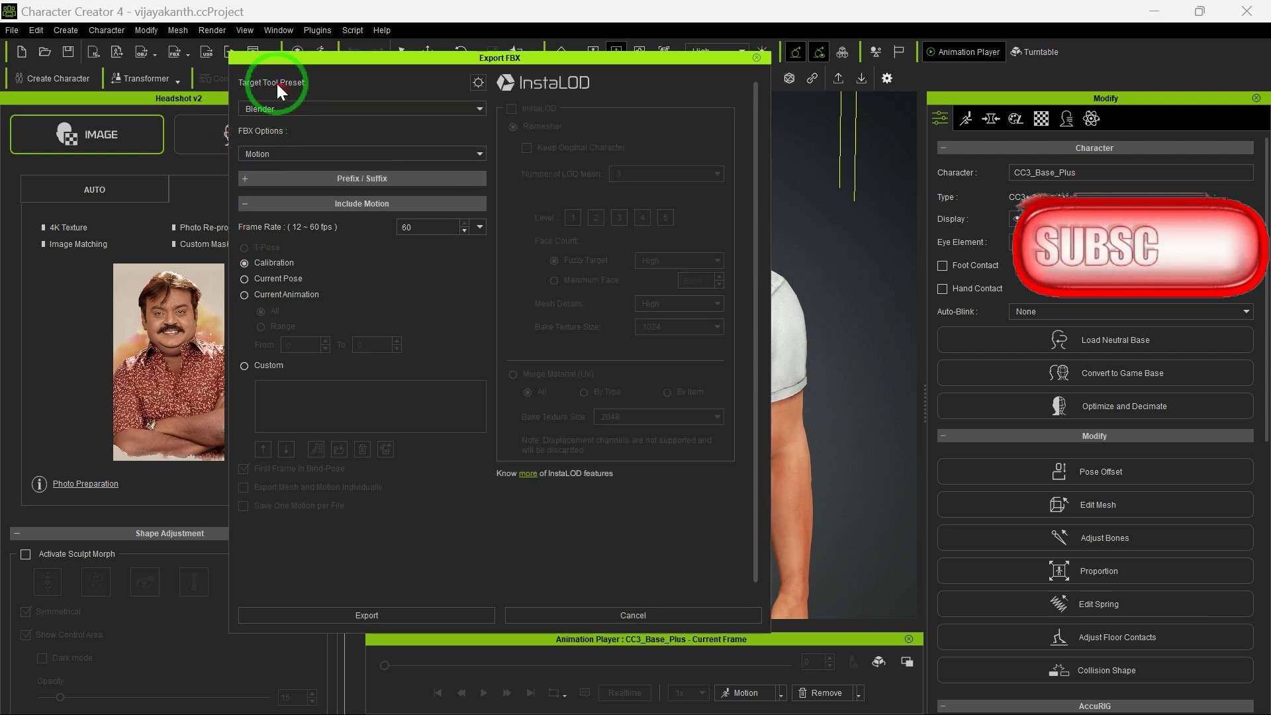
- Set the export's target tool preset to Blender and the FBX options to Mesh and Motion, and review the remaining settings
{"action": "left_click", "coordinate": [303, 109]}
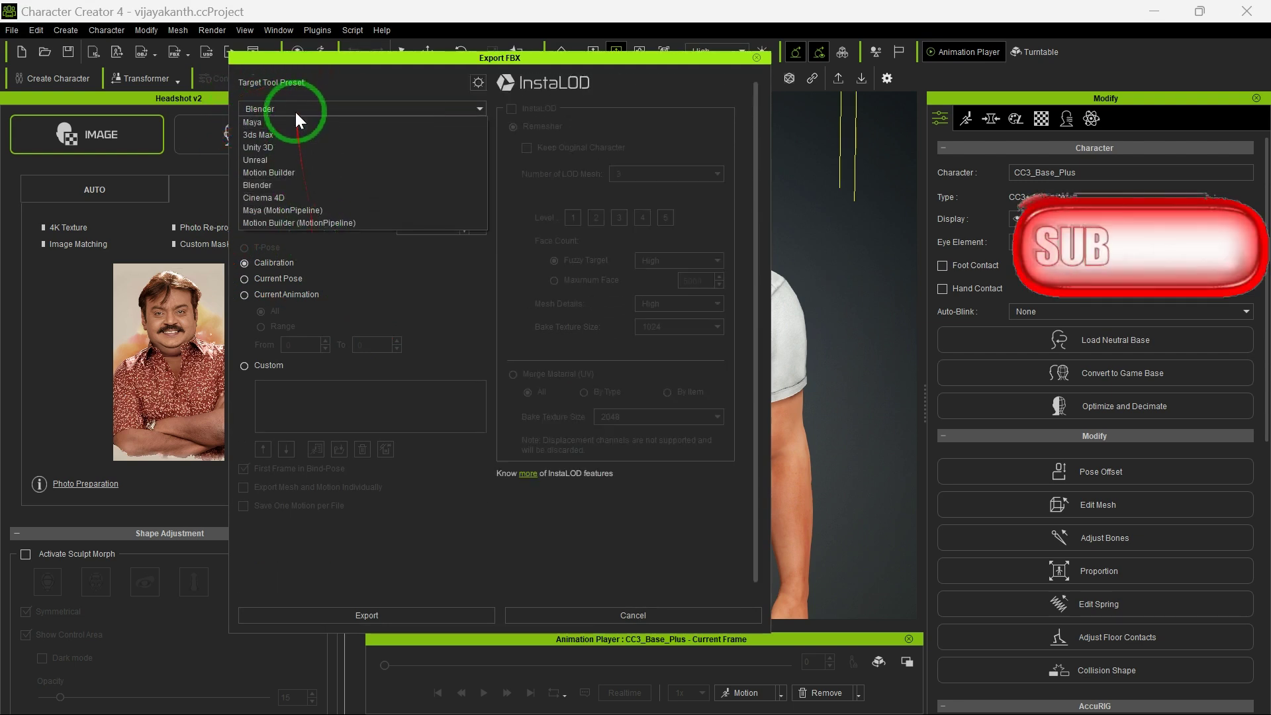
{"action": "left_click", "coordinate": [283, 186]}
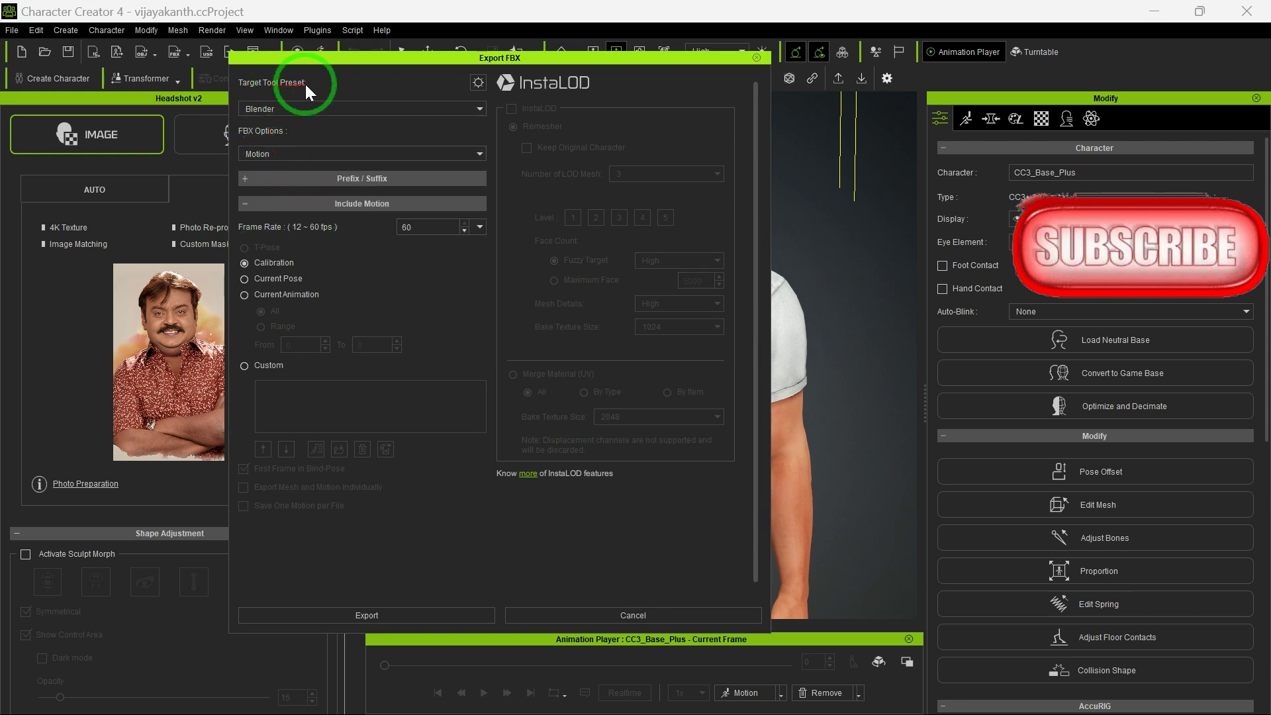
{"action": "left_click", "coordinate": [384, 152]}
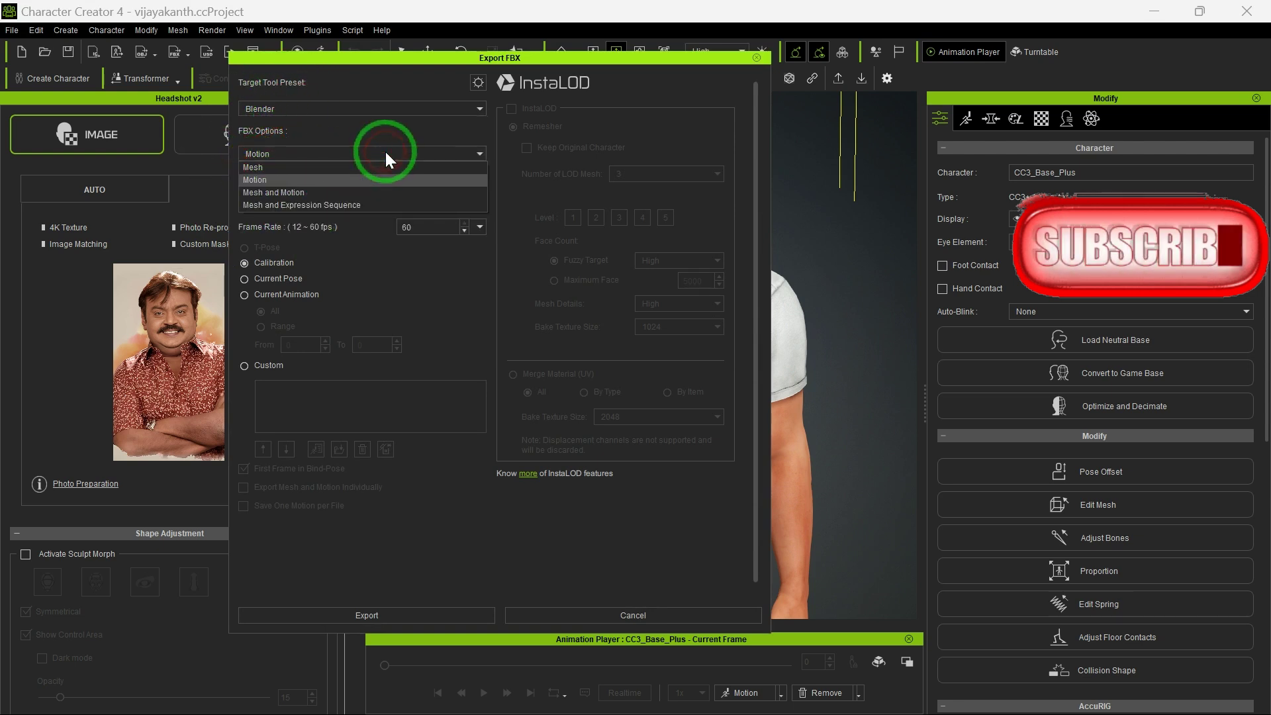
{"action": "left_click", "coordinate": [384, 150]}
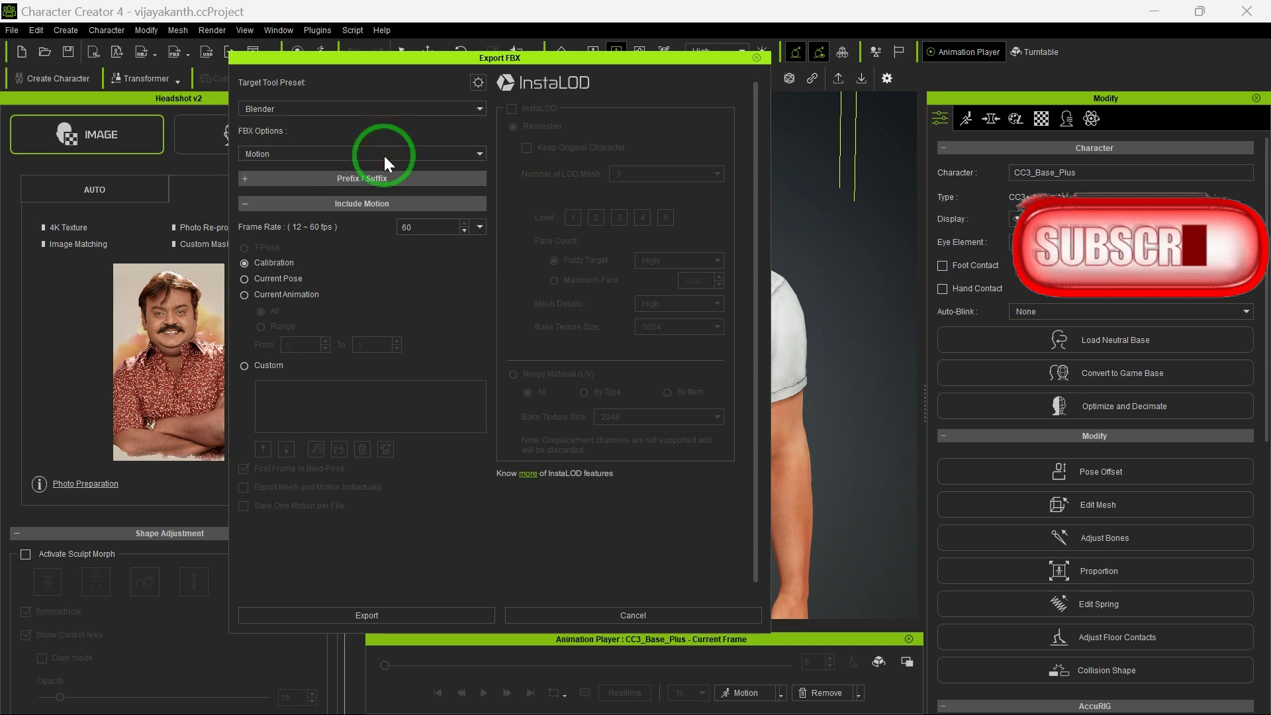
{"action": "left_click", "coordinate": [384, 154]}
{"action": "left_click", "coordinate": [387, 192]}
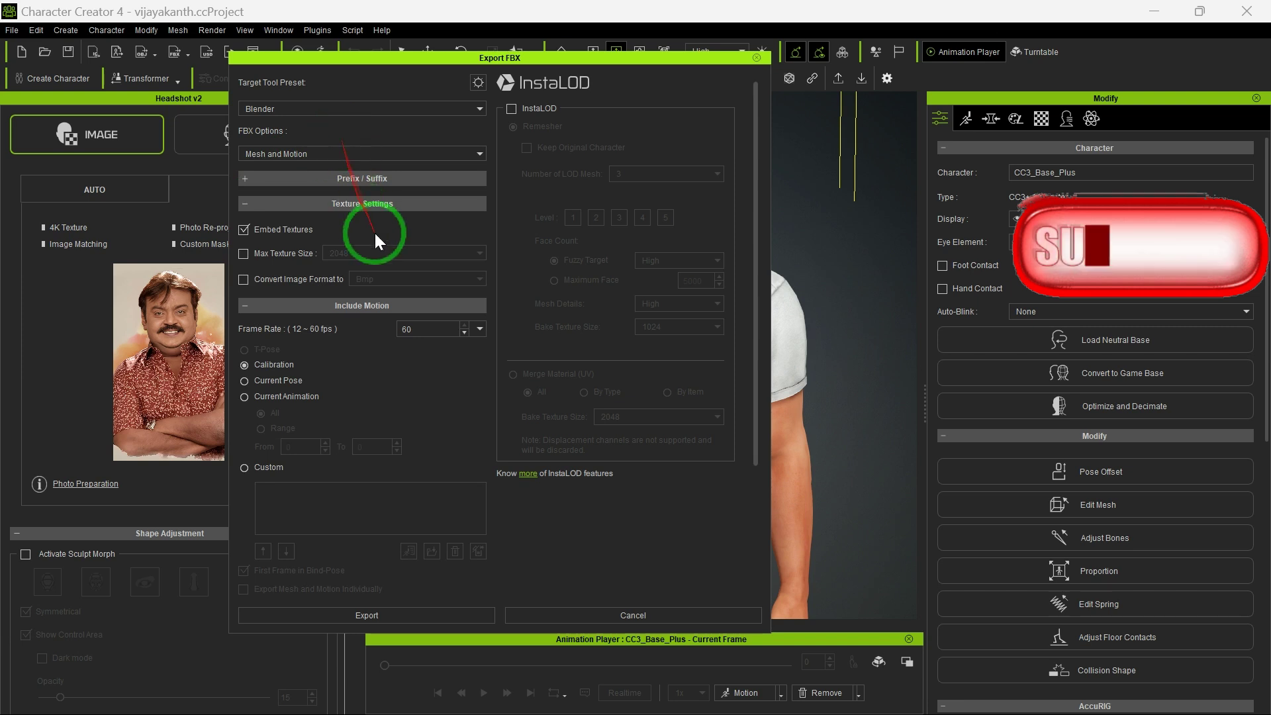
{"action": "scroll", "coordinate": [374, 234], "scroll_direction": "down", "scroll_amount": 1}
{"action": "scroll", "coordinate": [375, 235], "scroll_direction": "down", "scroll_amount": 1}
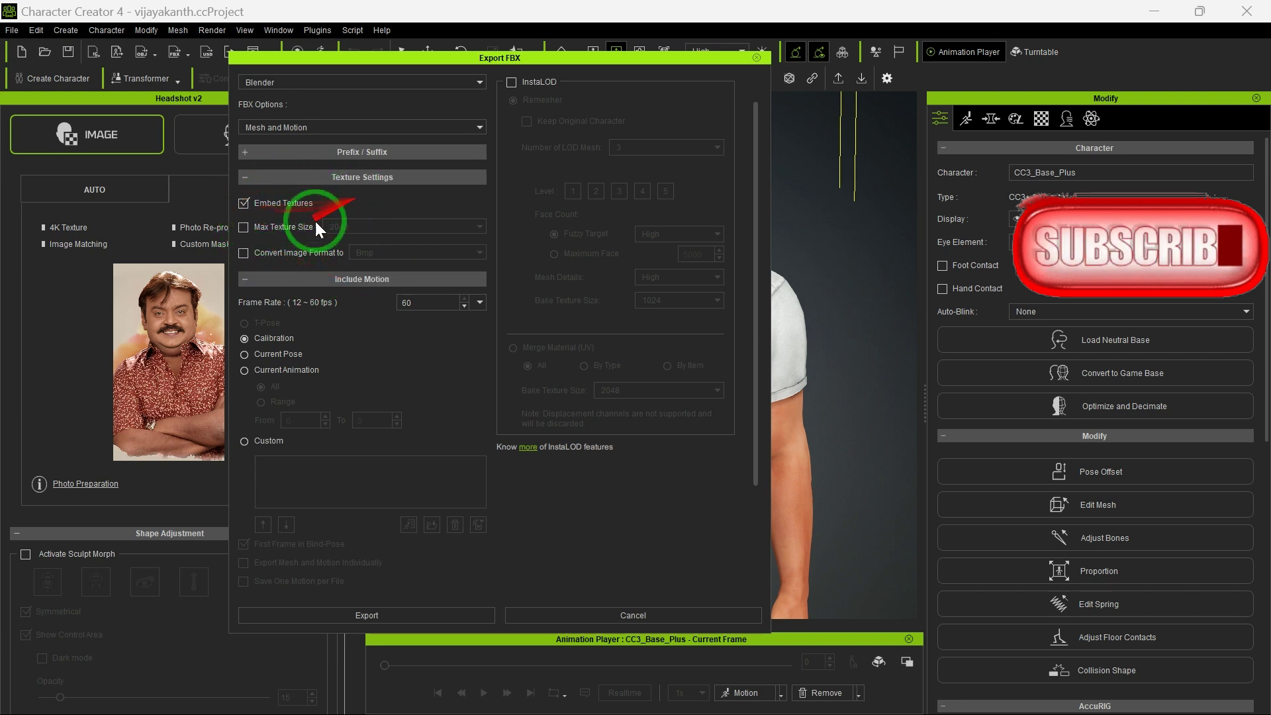
{"action": "scroll", "coordinate": [340, 233], "scroll_direction": "down", "scroll_amount": 10}
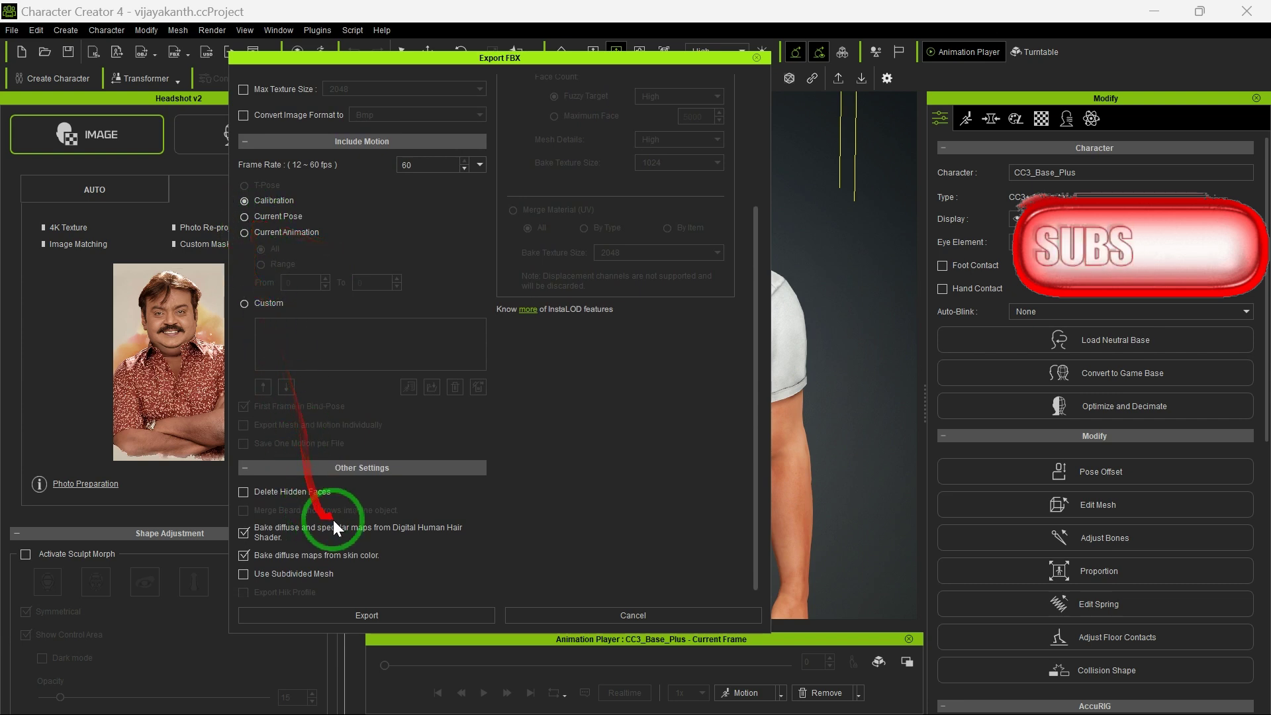
- Export the character as an FBX file named CHARACTER1, choosing the 3D Character folder on the Desktop
{"action": "left_click", "coordinate": [414, 614]}
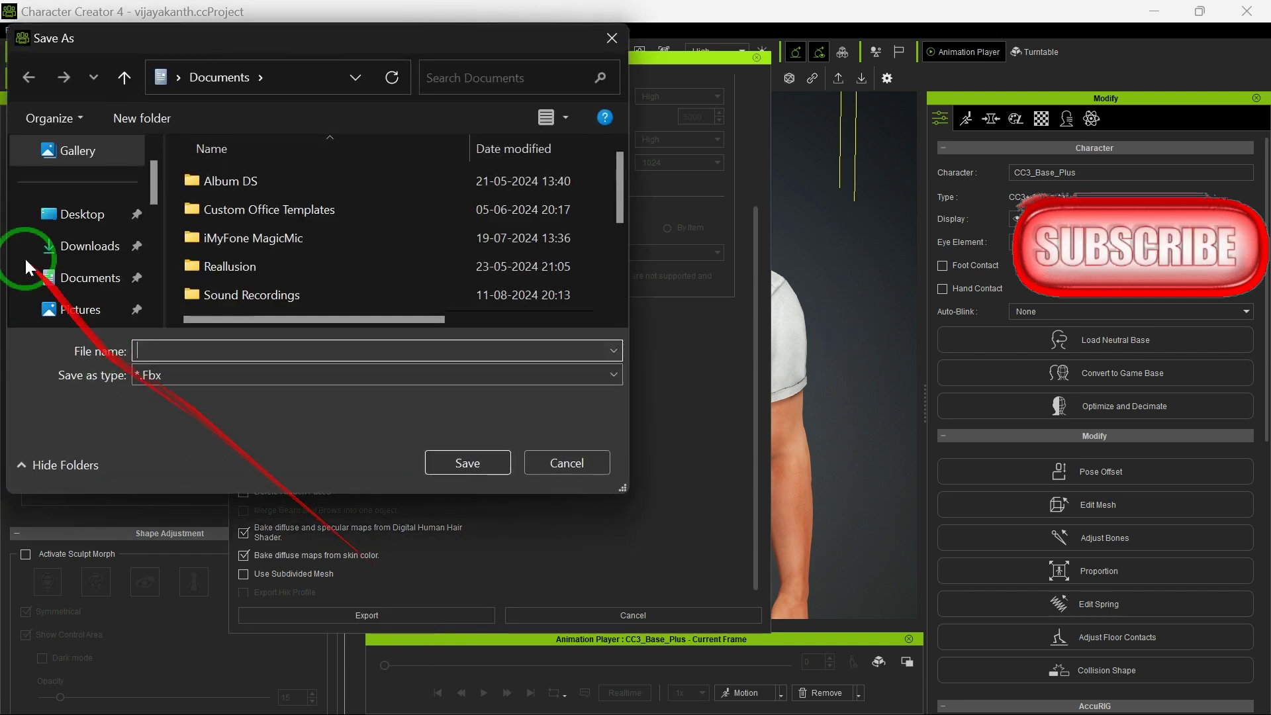
{"action": "left_click", "coordinate": [82, 224]}
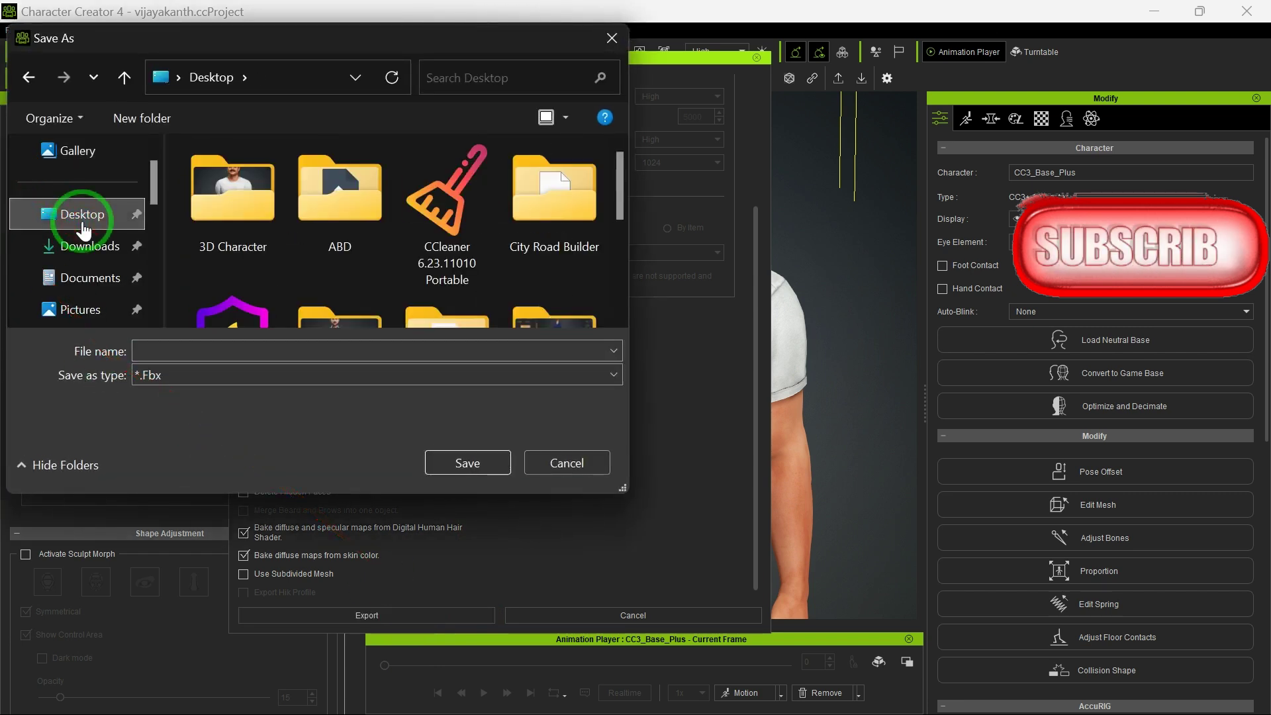
{"action": "left_click", "coordinate": [232, 232]}
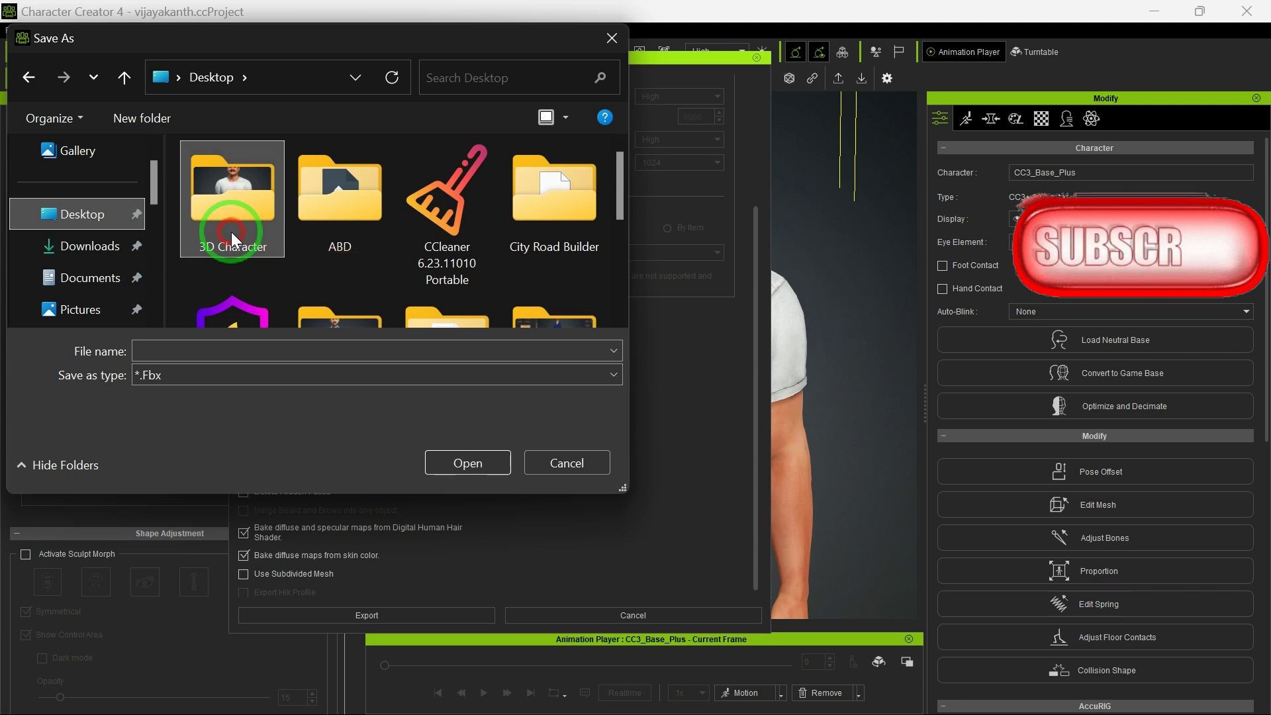
{"action": "left_click", "coordinate": [281, 346]}
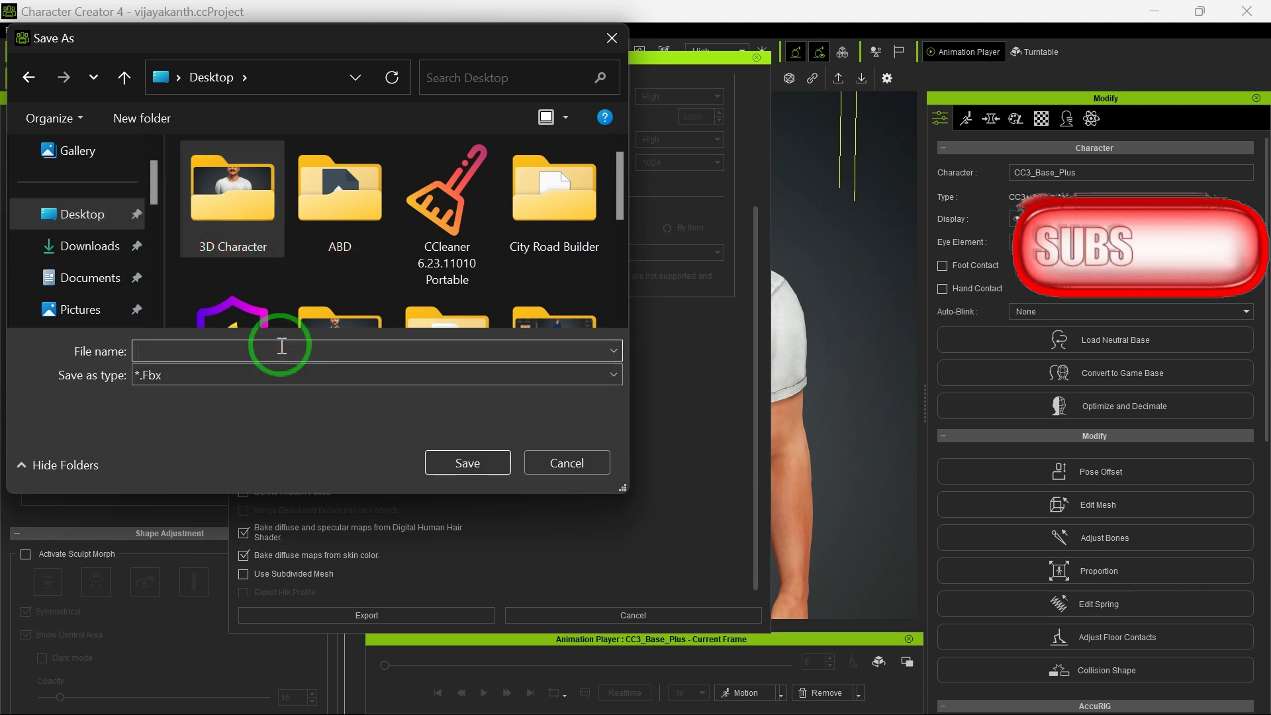
{"action": "type", "text": "CHARACTER1"}
{"action": "left_click", "coordinate": [241, 192]}
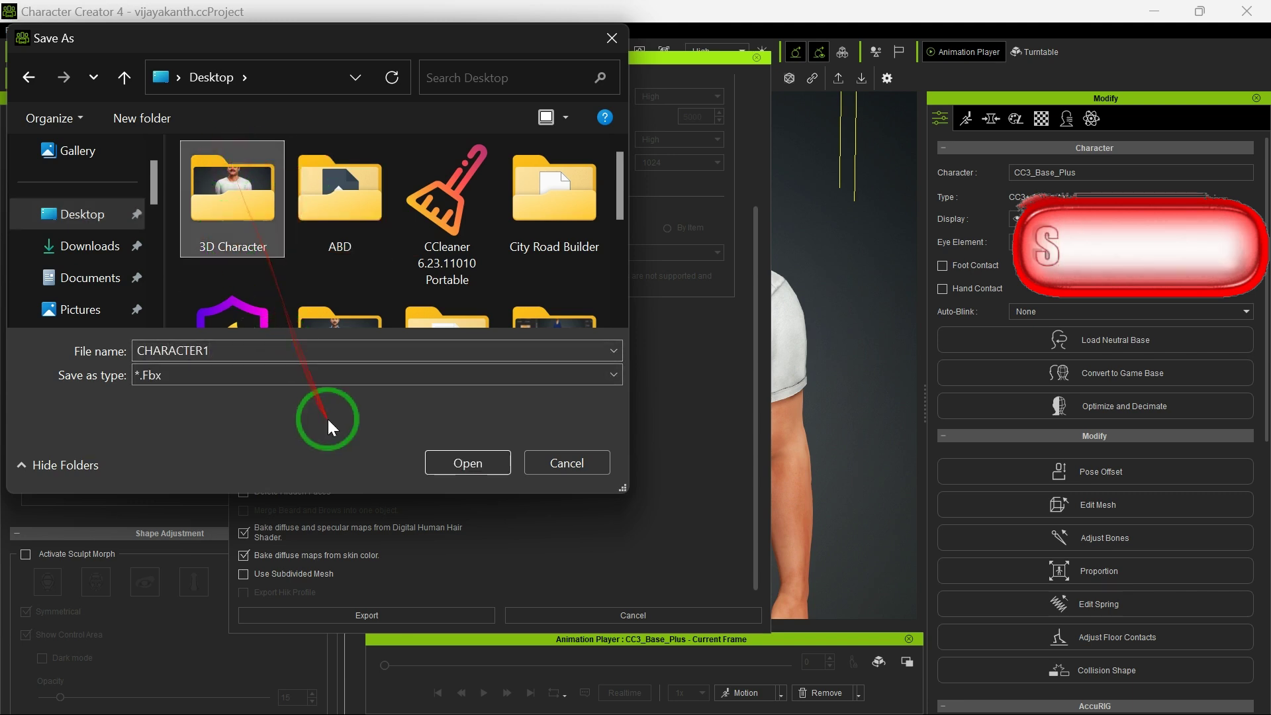
{"action": "left_click", "coordinate": [507, 463]}
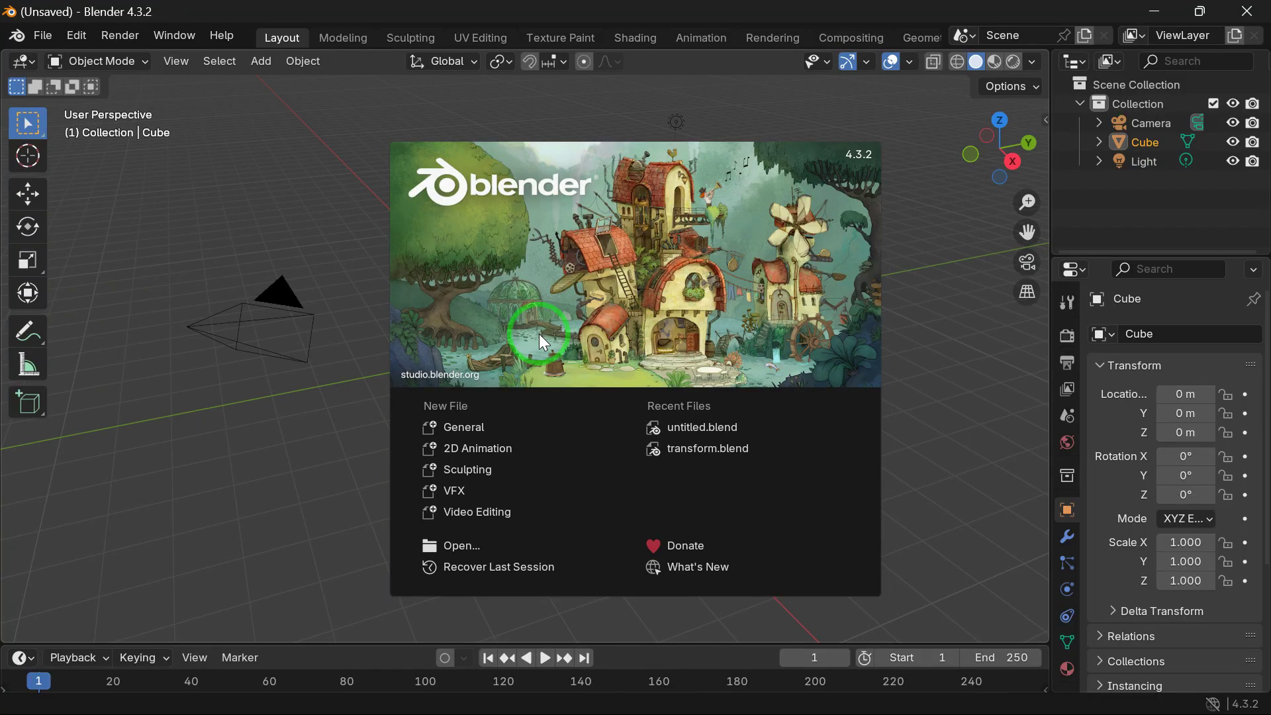
- Switch to Blender and delete the default camera, cube and light from the new scene
{"action": "left_click", "coordinate": [656, 216]}
{"action": "key", "text": "a"}
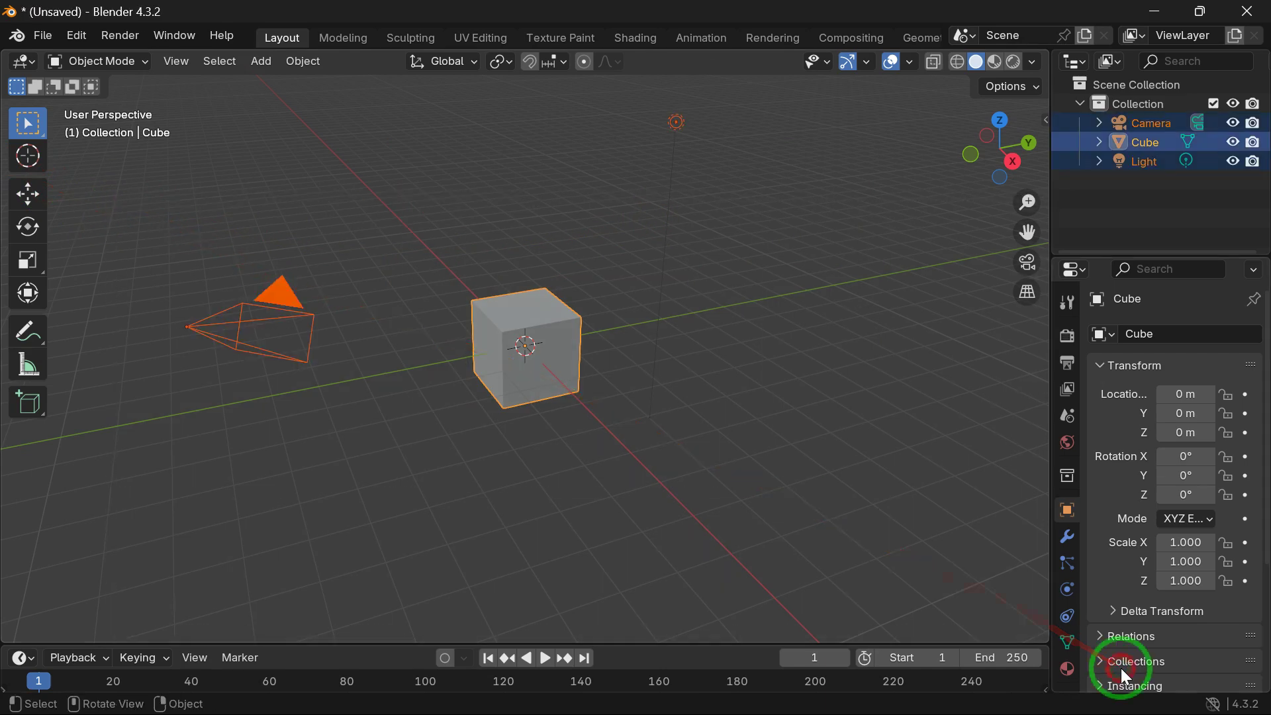
{"action": "key", "text": "Delete"}
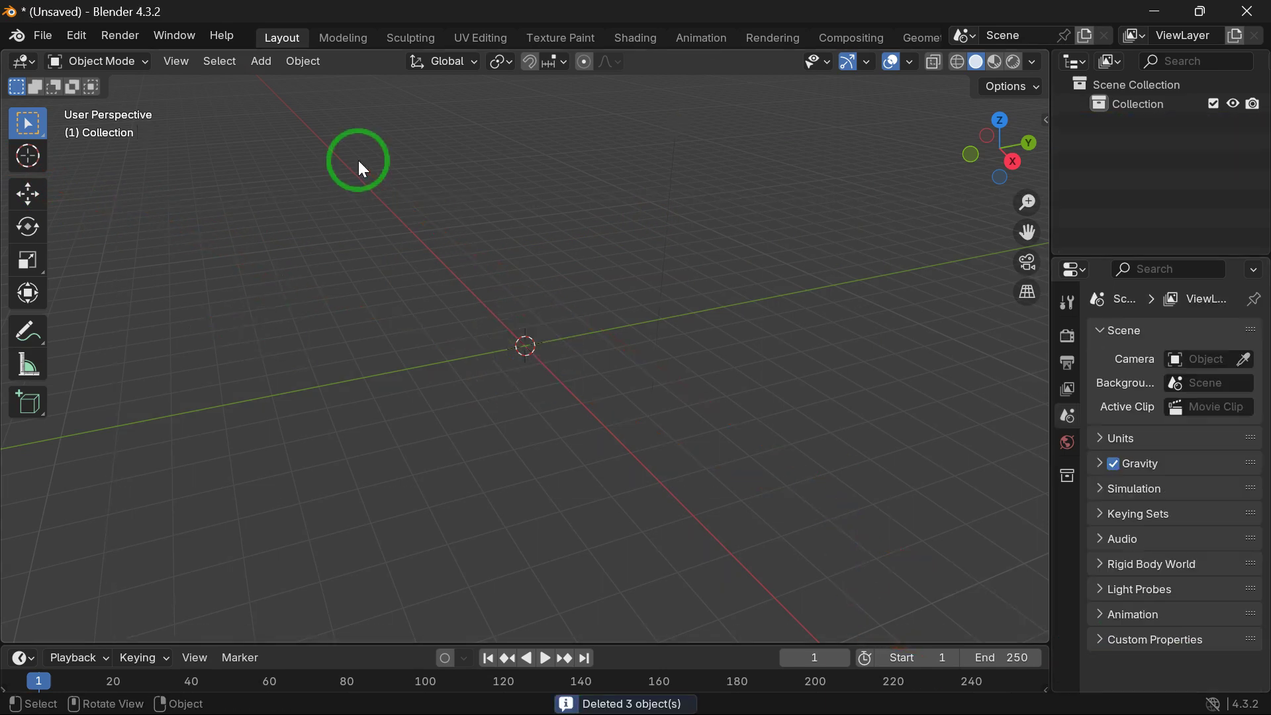
- Import the exported character FBX file into the empty scene
{"action": "left_click", "coordinate": [44, 40]}
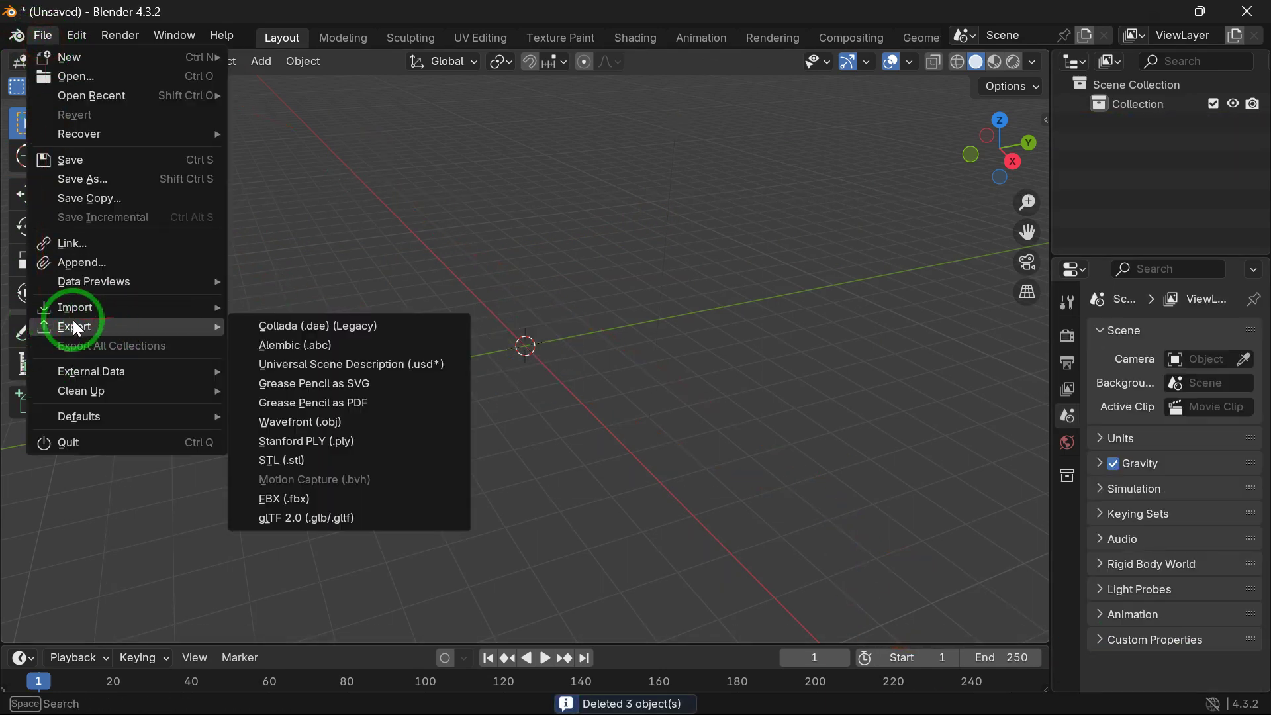
{"action": "mouse_move", "coordinate": [78, 310]}
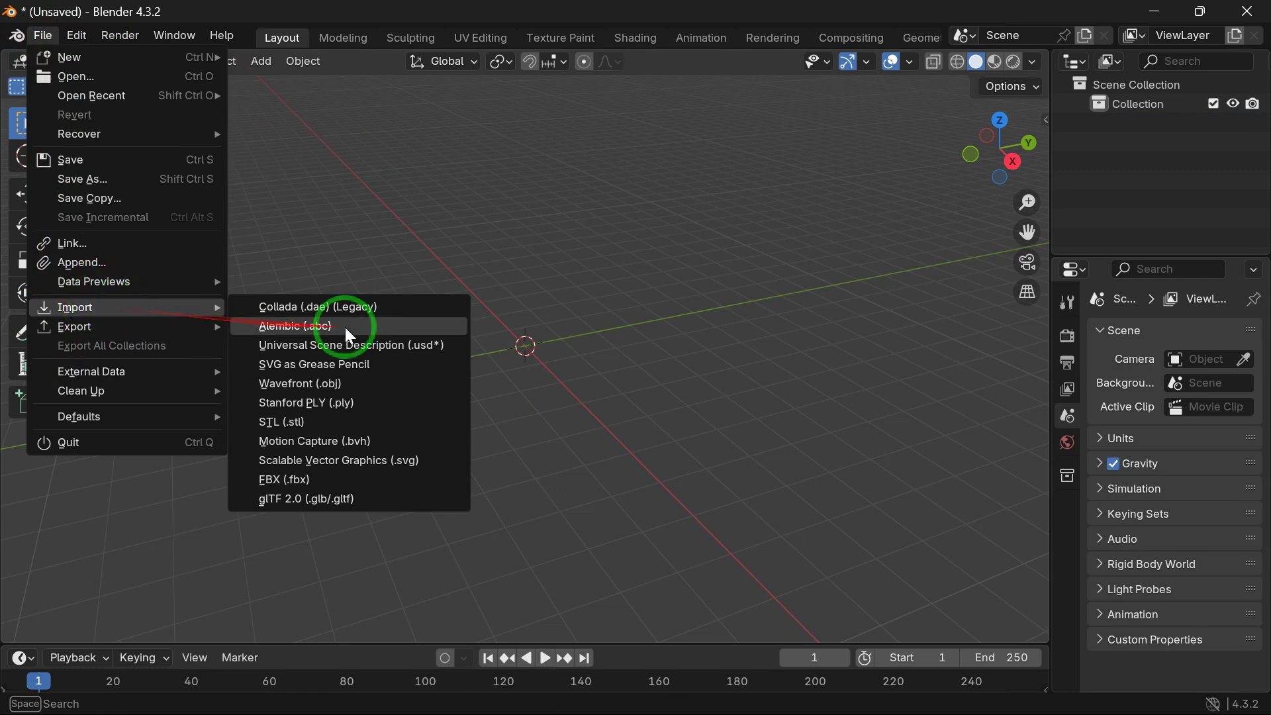
{"action": "left_click", "coordinate": [293, 479]}
{"action": "left_click", "coordinate": [460, 198]}
{"action": "left_click", "coordinate": [952, 602]}
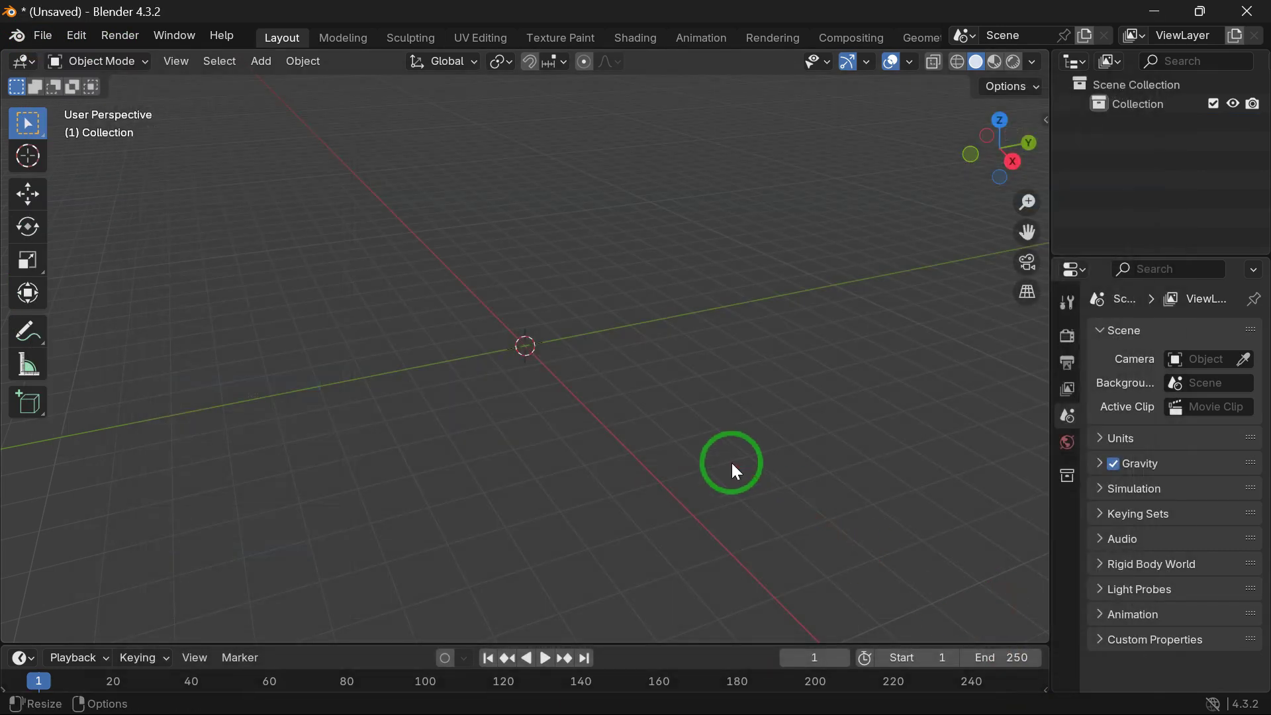
- Examine the imported character's face, shirt and trousers from the front in Material Preview shading
{"action": "scroll", "coordinate": [732, 463], "scroll_direction": "up", "scroll_amount": 8}
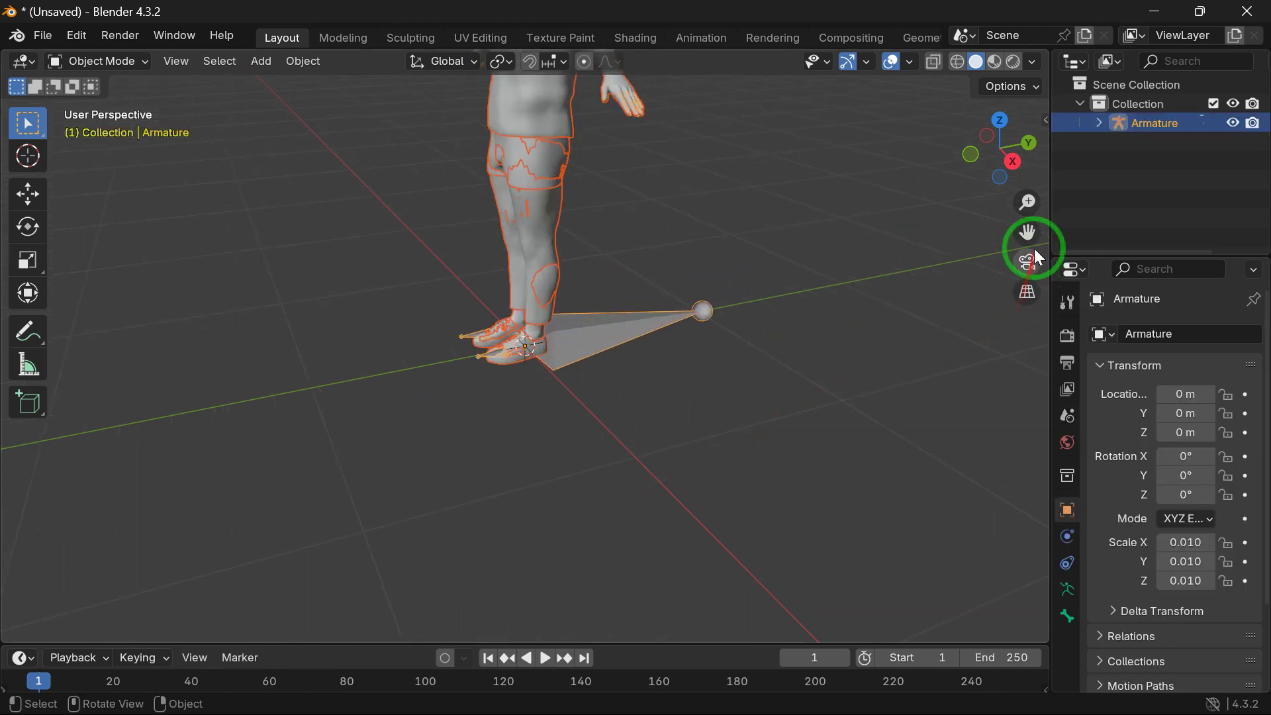
{"action": "left_click_drag", "start_coordinate": [1031, 231], "coordinate": [1052, 445]}
{"action": "left_click_drag", "start_coordinate": [973, 156], "coordinate": [985, 107]}
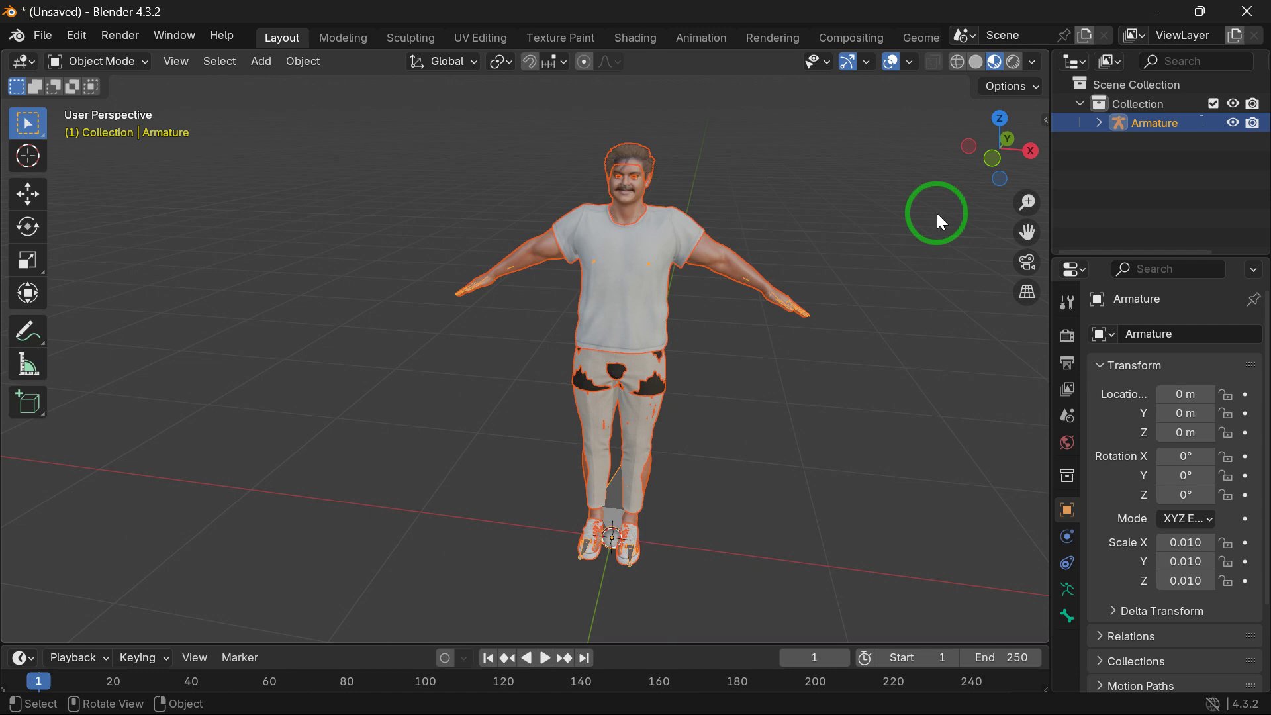
{"action": "left_click", "coordinate": [936, 213]}
{"action": "scroll", "coordinate": [937, 213], "scroll_direction": "up", "scroll_amount": 6}
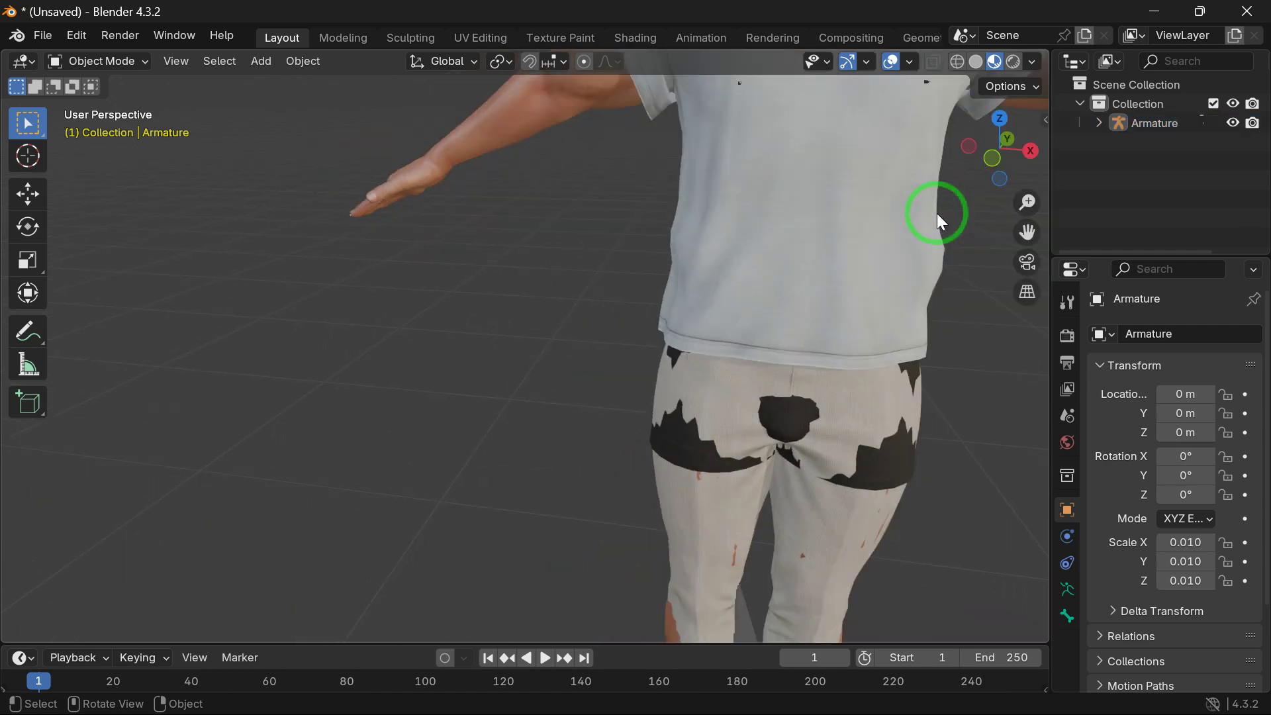
{"action": "left_click_drag", "start_coordinate": [1027, 232], "coordinate": [860, 427]}
{"action": "left_click", "coordinate": [991, 151]}
{"action": "left_click_drag", "start_coordinate": [974, 145], "coordinate": [945, 226]}
{"action": "scroll", "coordinate": [944, 224], "scroll_direction": "down", "scroll_amount": 1}
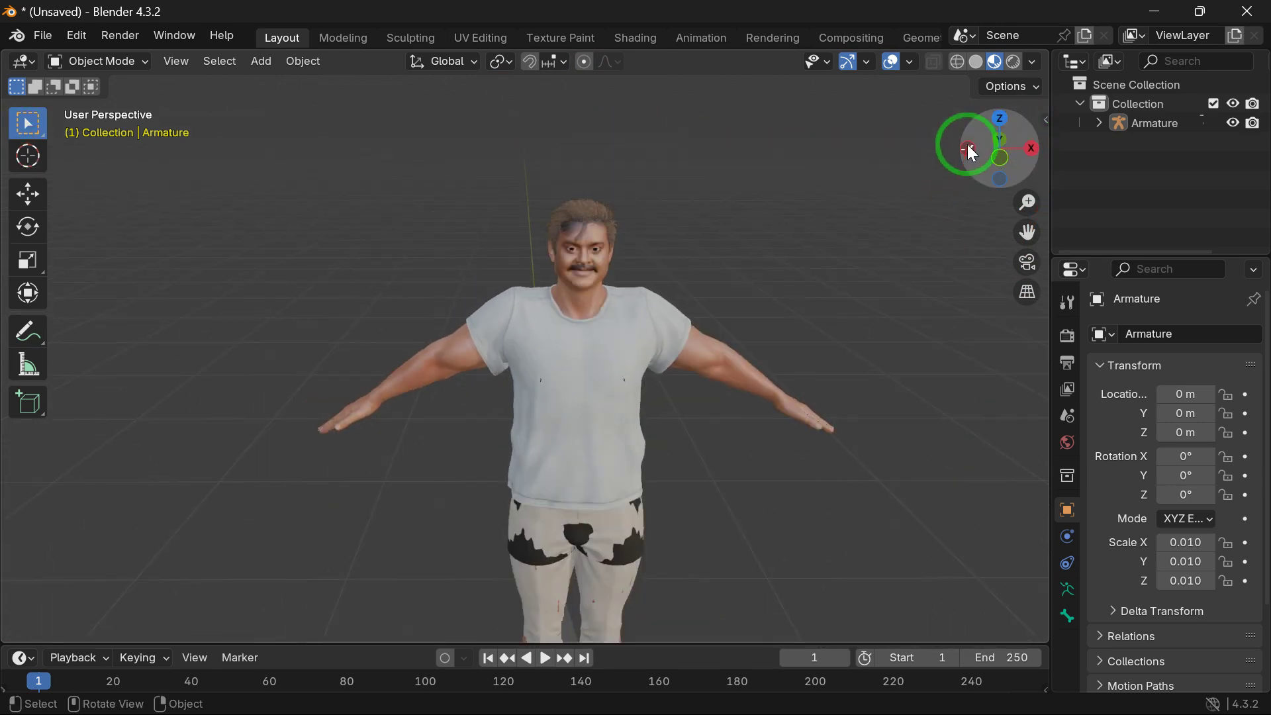
{"action": "scroll", "coordinate": [973, 192], "scroll_direction": "up", "scroll_amount": 1}
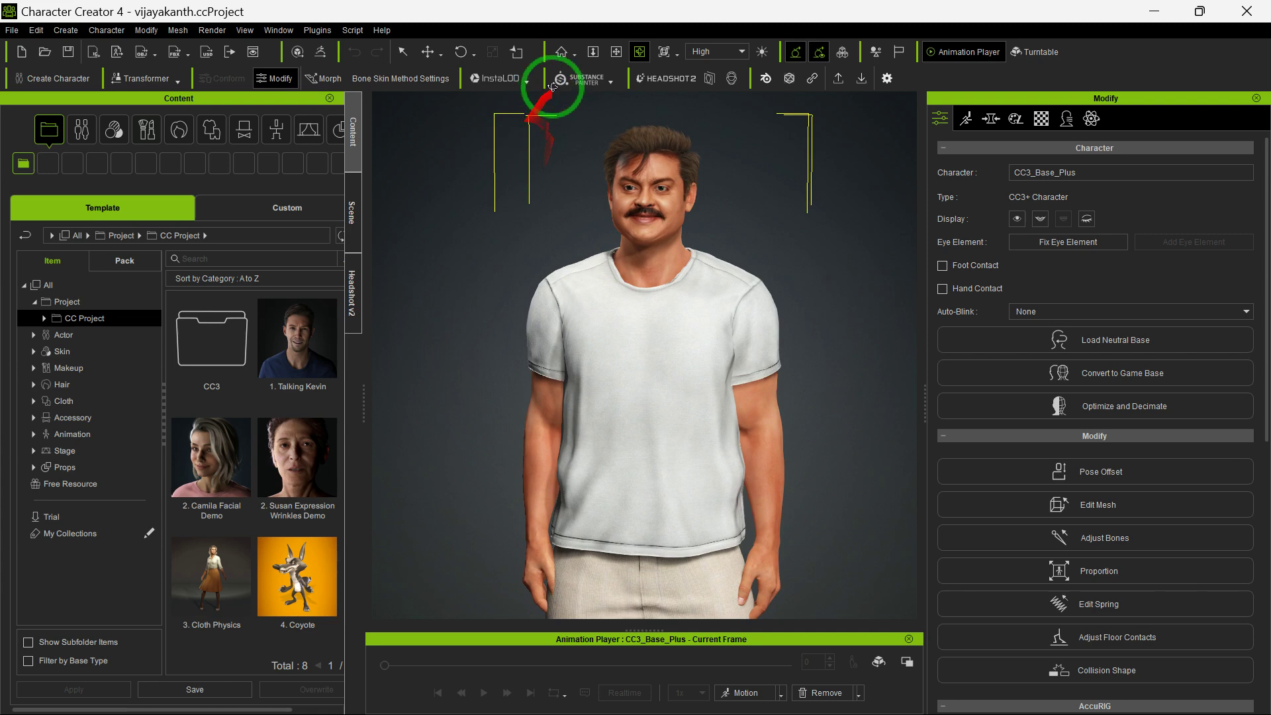
- Open the Blender Pipeline options for exporting the character to Blender, compare the Pose/Animation and Blender > Unity presets, and choose Mesh Only
{"action": "left_click", "coordinate": [312, 31]}
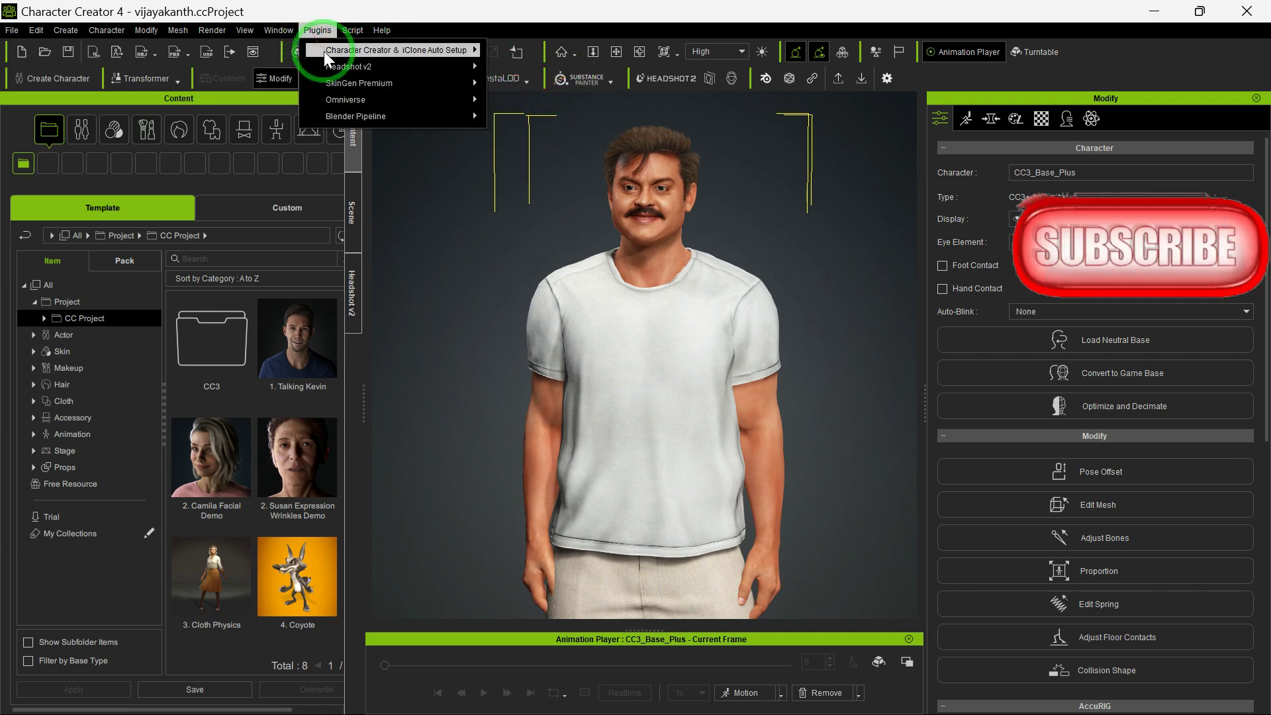
{"action": "left_click", "coordinate": [339, 113]}
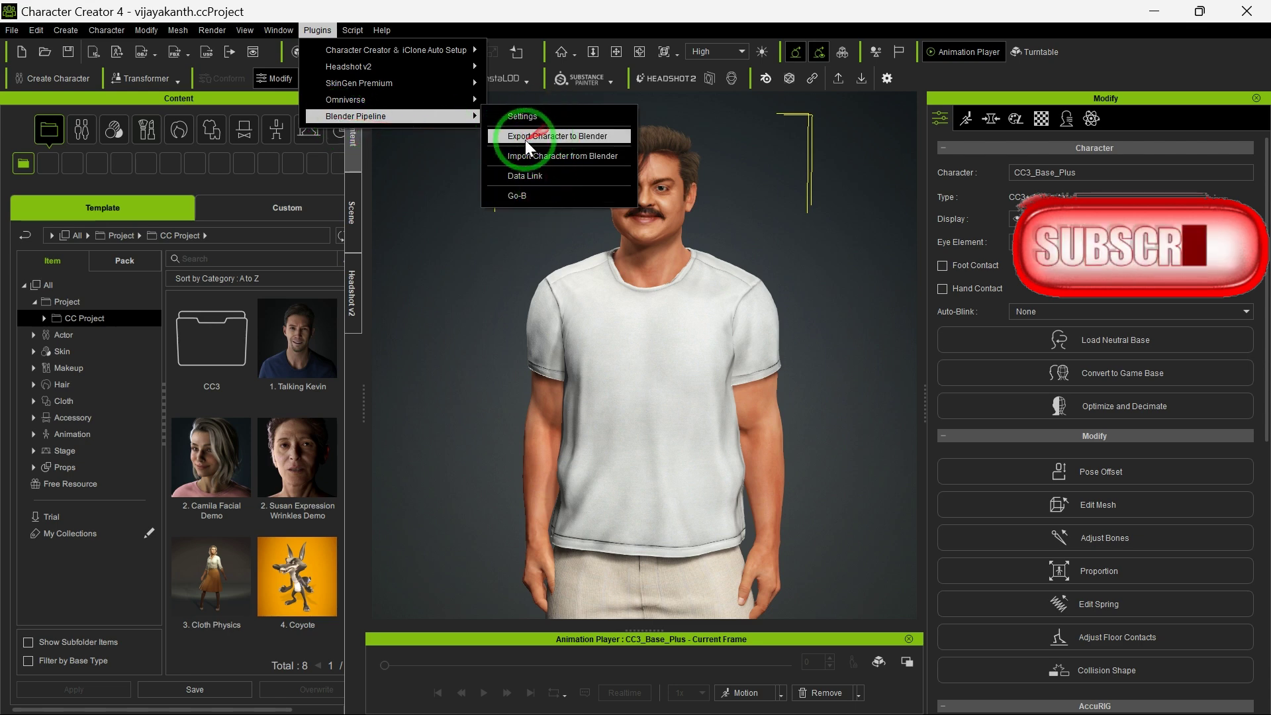
{"action": "left_click", "coordinate": [612, 137]}
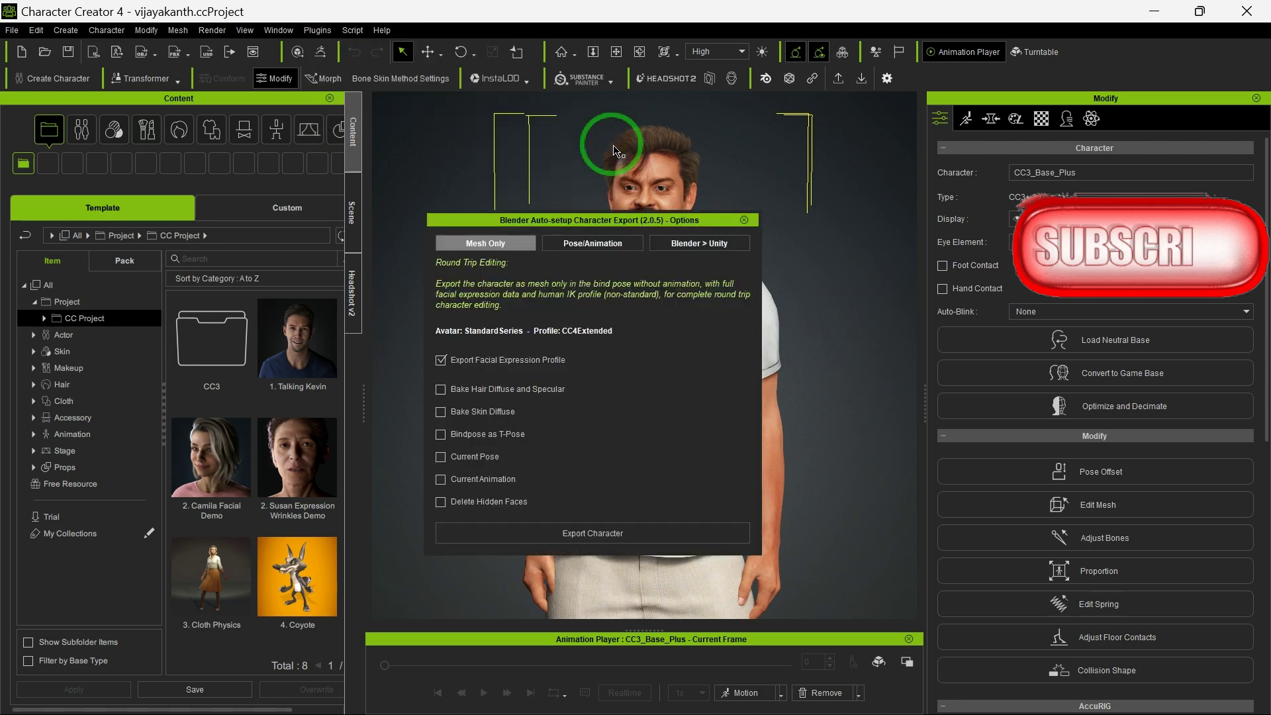
{"action": "left_click", "coordinate": [589, 243]}
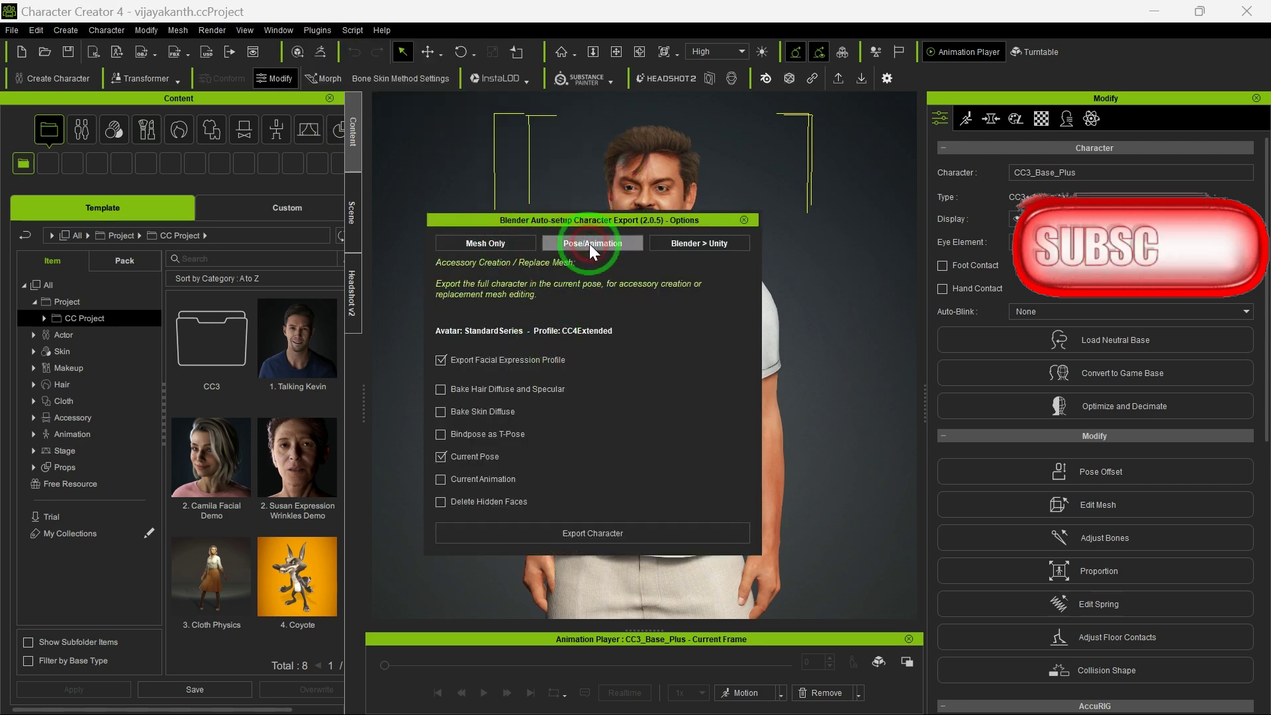
{"action": "left_click", "coordinate": [692, 244]}
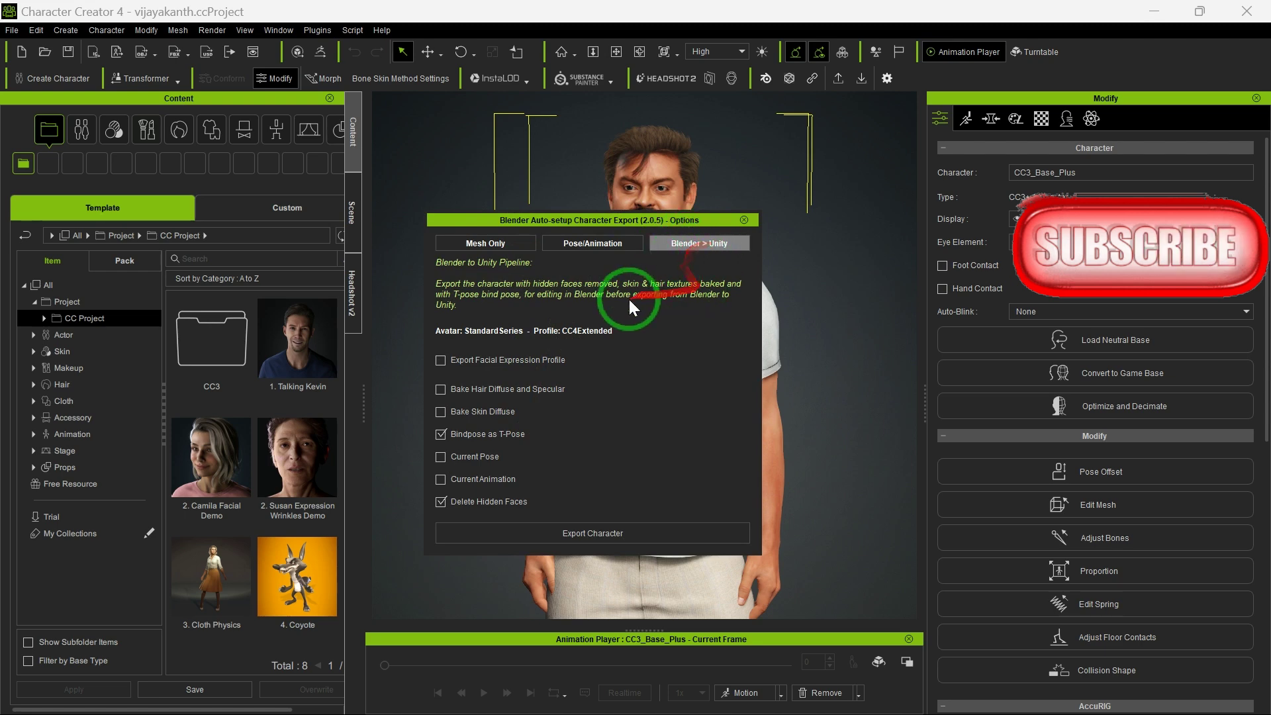
{"action": "left_click", "coordinate": [487, 243]}
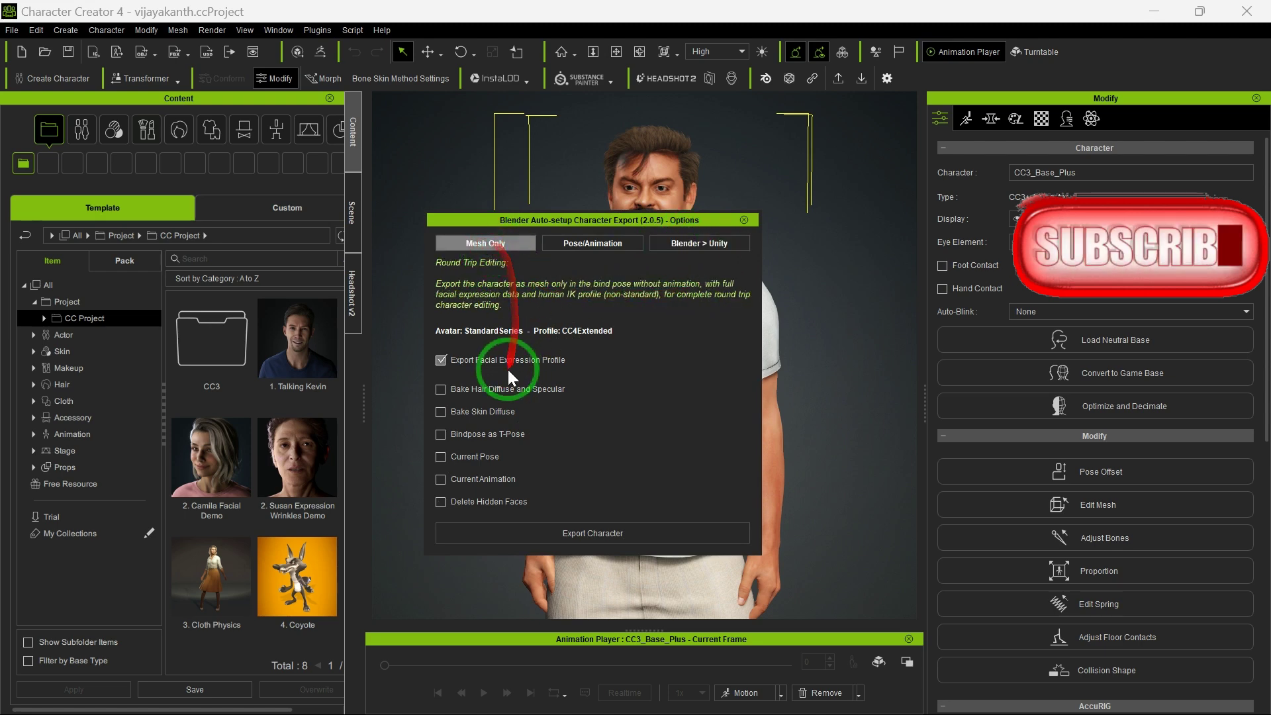
- Enable Bindpose as T-Pose and export the character as an FBX file named Character 3 in the 3D Character folder
{"action": "left_click", "coordinate": [485, 458]}
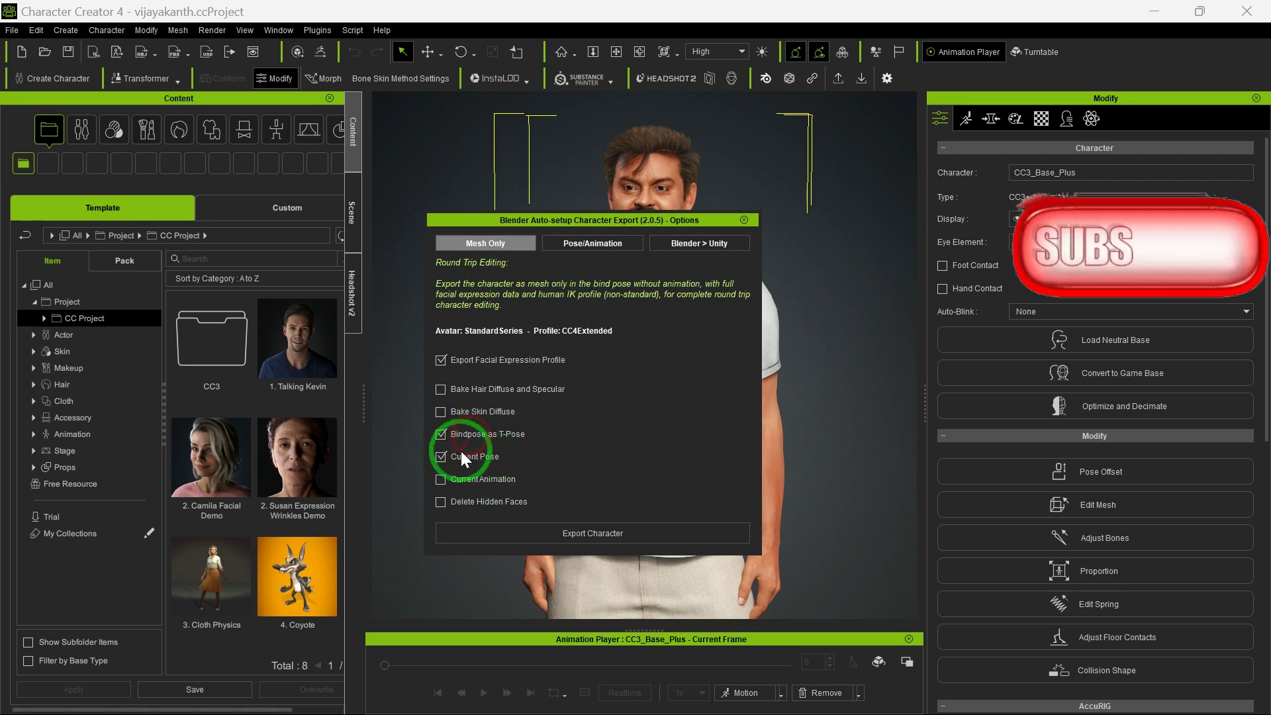
{"action": "left_click", "coordinate": [520, 435]}
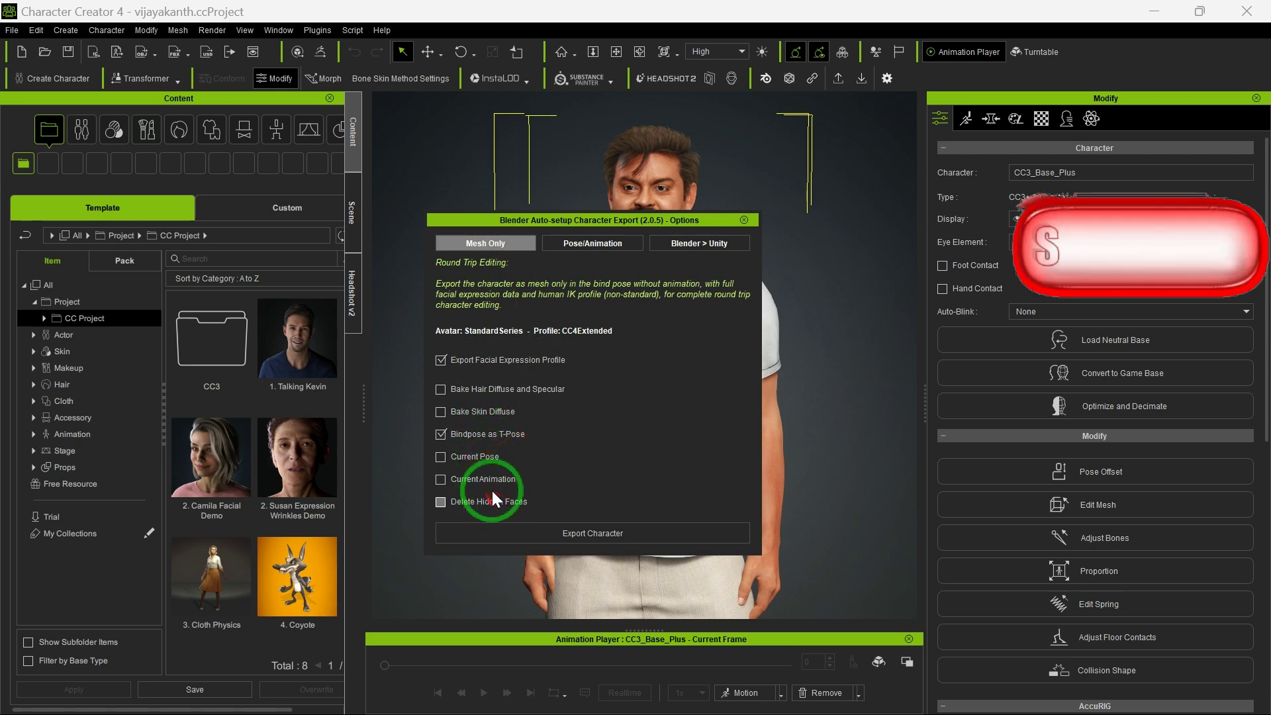
{"action": "left_click", "coordinate": [606, 531]}
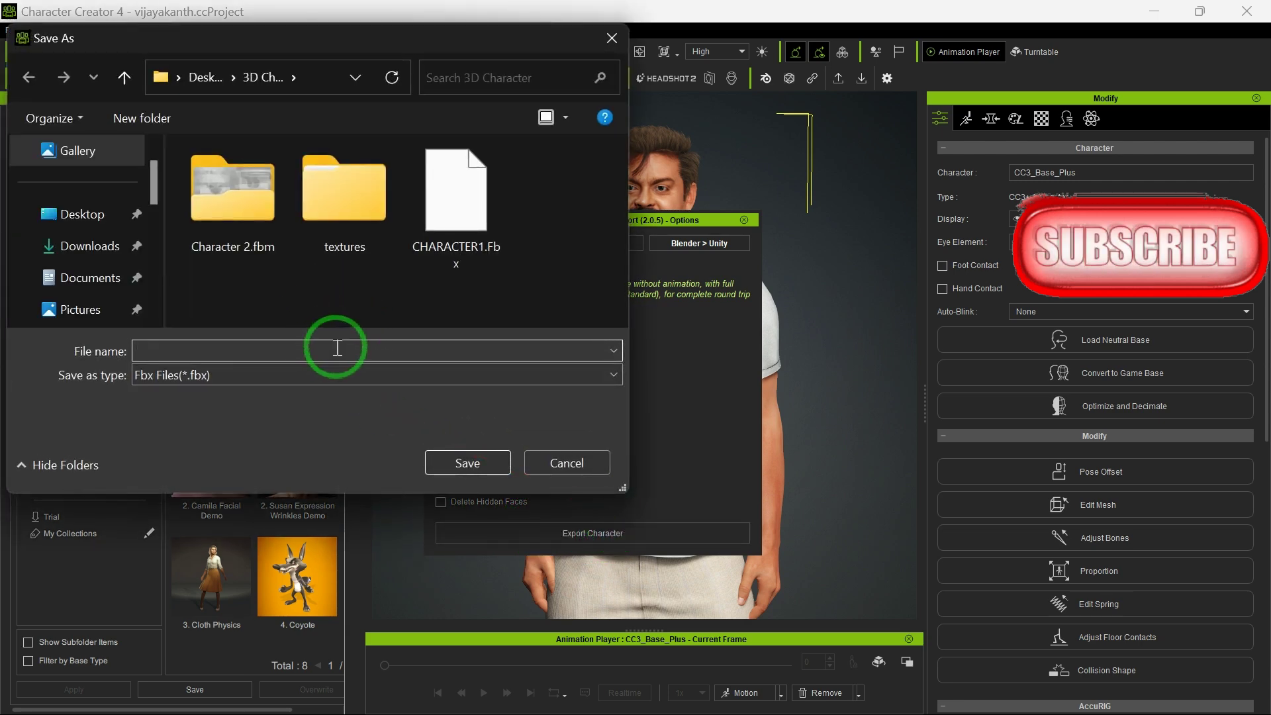
{"action": "type", "text": "Charac"}
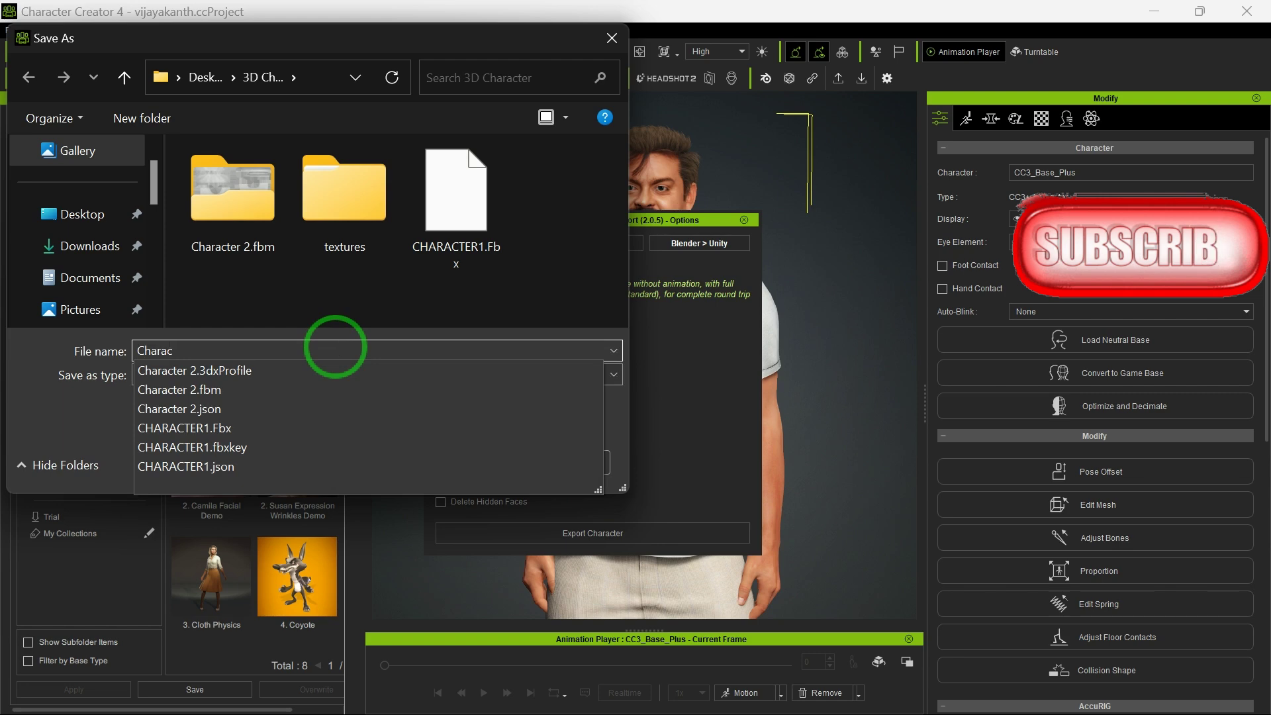
{"action": "type", "text": "ter 3"}
{"action": "left_click", "coordinate": [480, 455]}
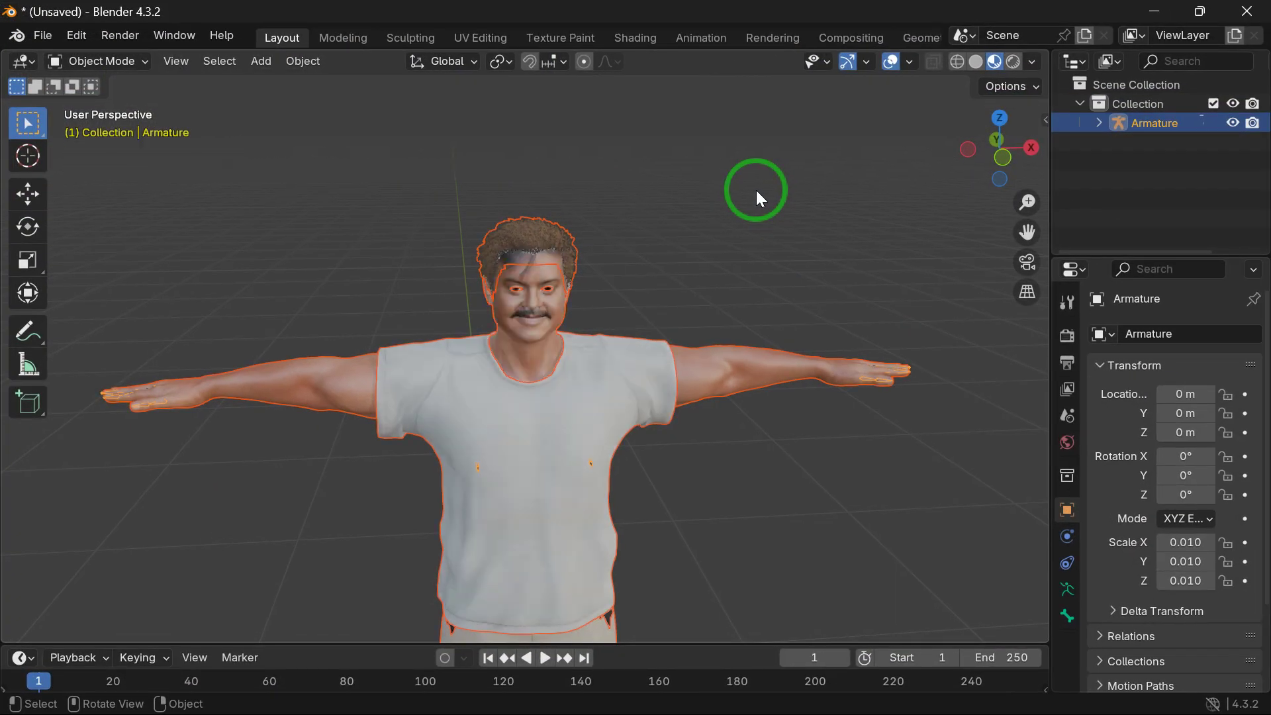
- Switch to Blender, deselect the character's armature and examine the T-posed body from a slightly lower front angle
{"action": "left_click", "coordinate": [756, 189]}
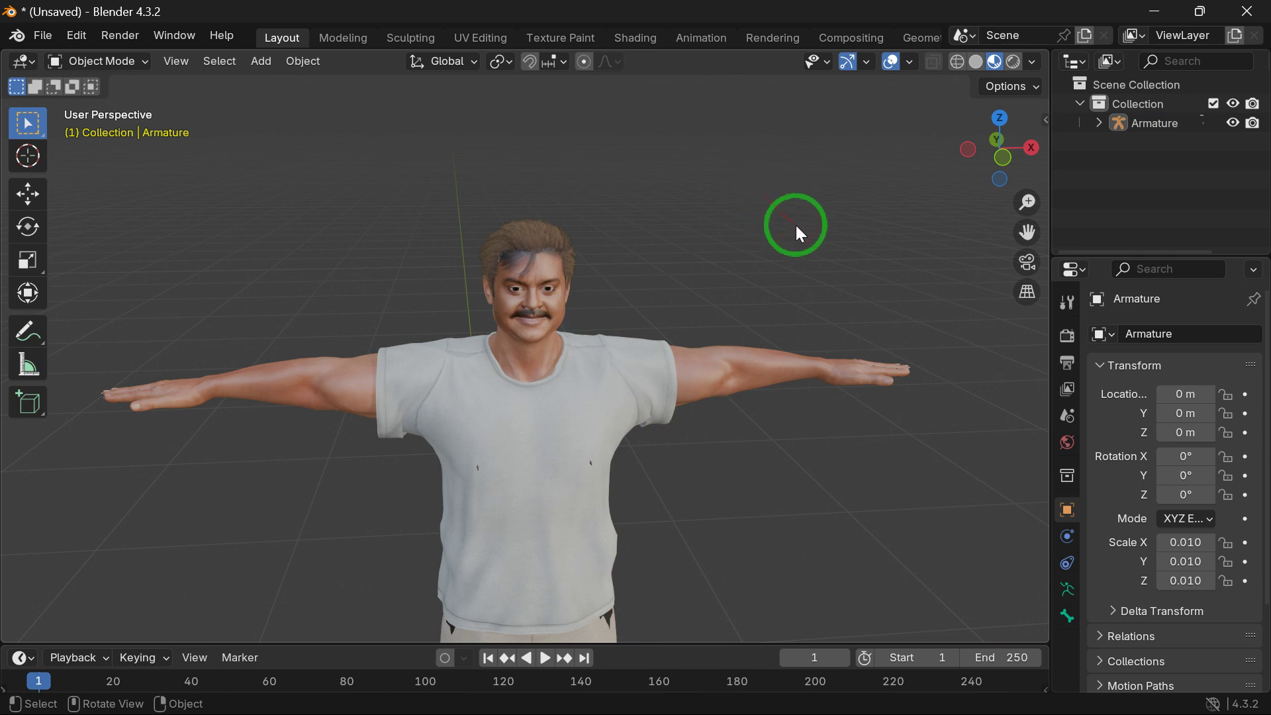
{"action": "left_click_drag", "start_coordinate": [1007, 182], "coordinate": [1027, 150]}
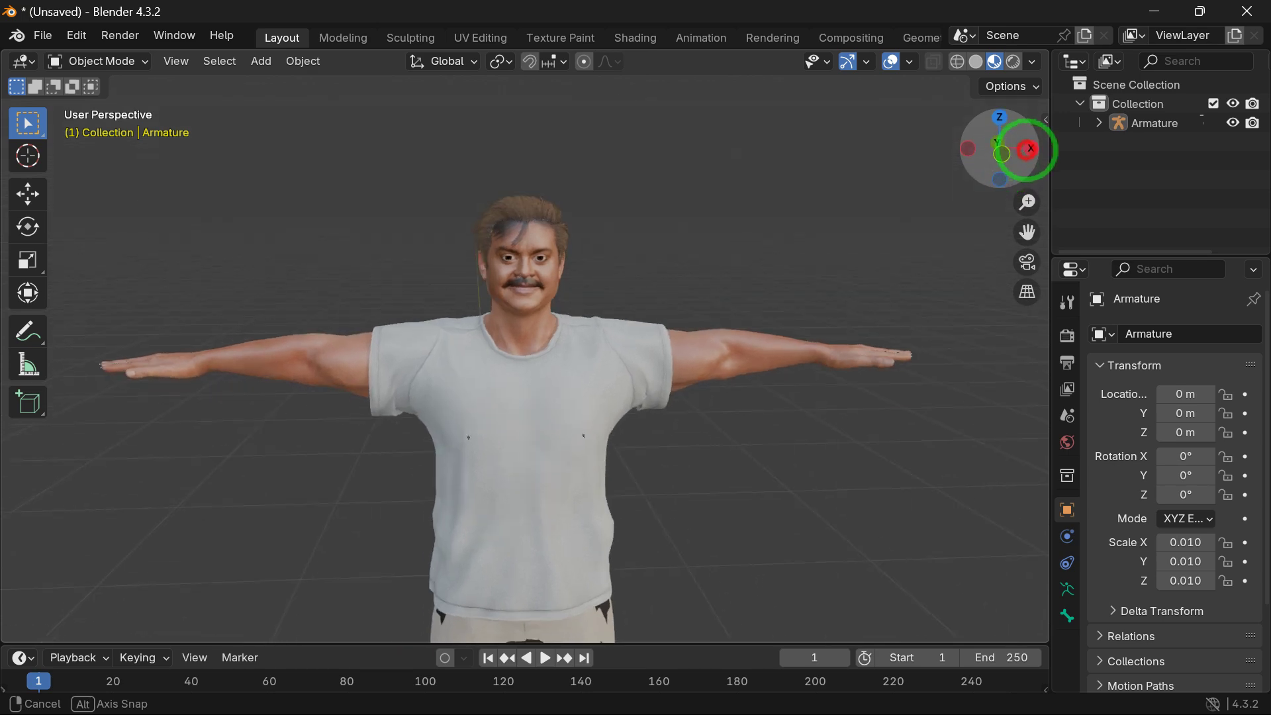
{"action": "left_click_drag", "start_coordinate": [1026, 149], "coordinate": [1000, 173]}
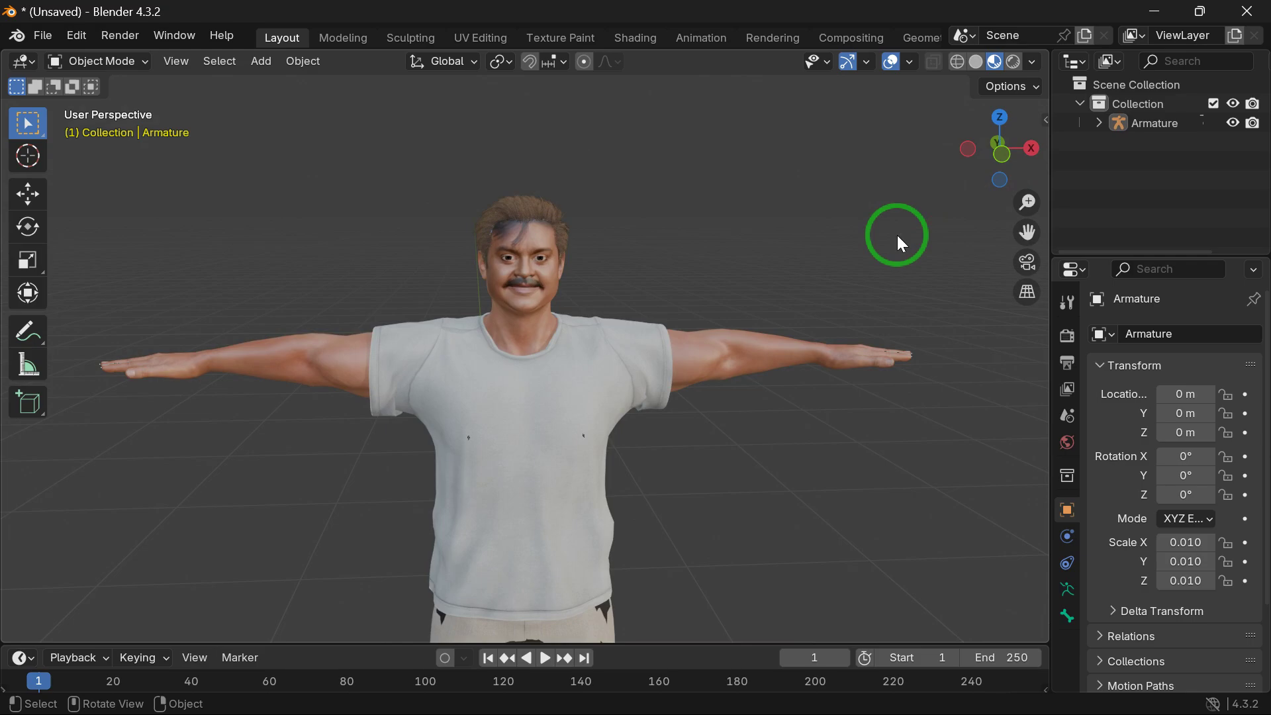